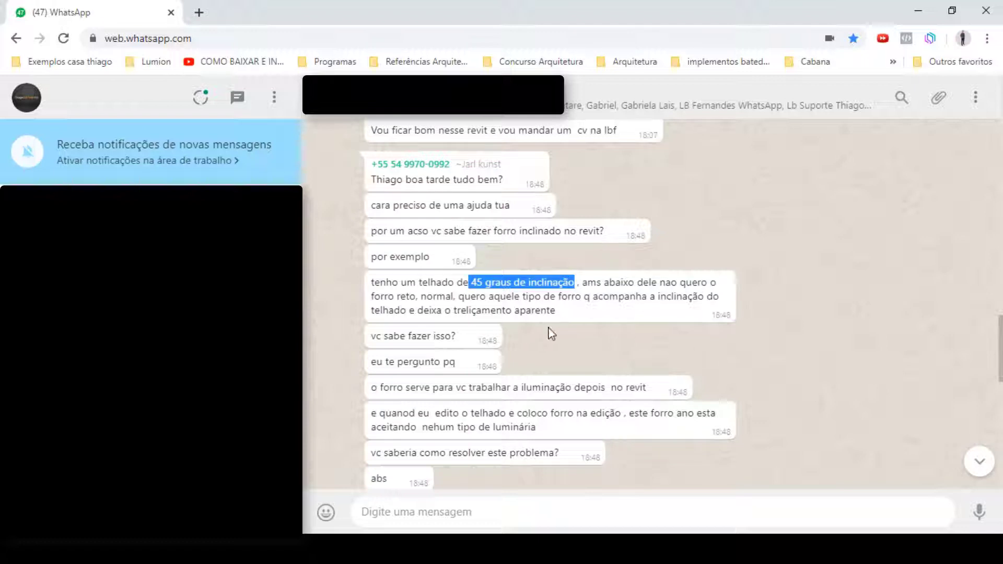
Review the chat question about a sloped ceiling and its marked-up roof image, and inspect the gable-roofed house in Revit's 3D view.
scroll(550, 341, "down", 10)
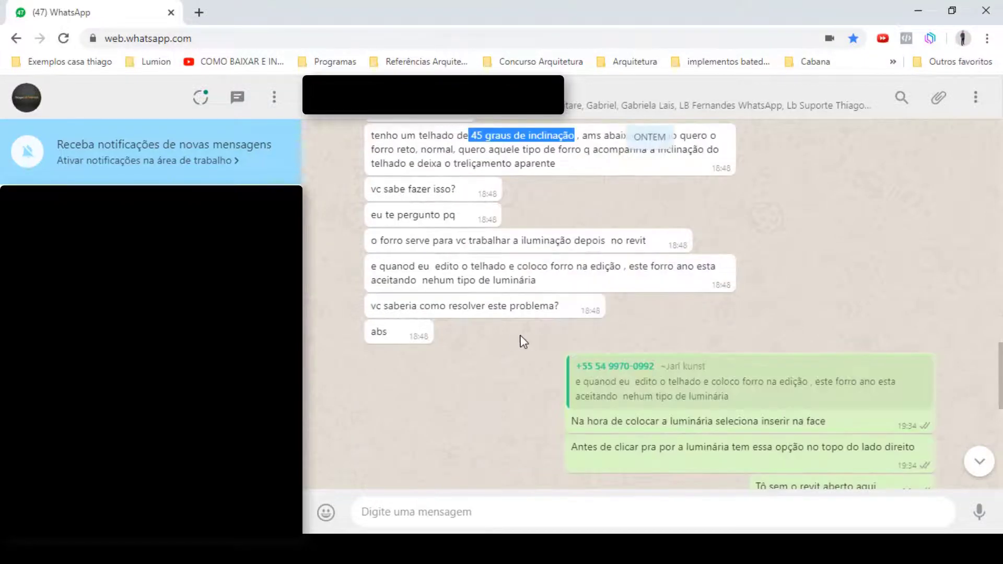
left_click(478, 234)
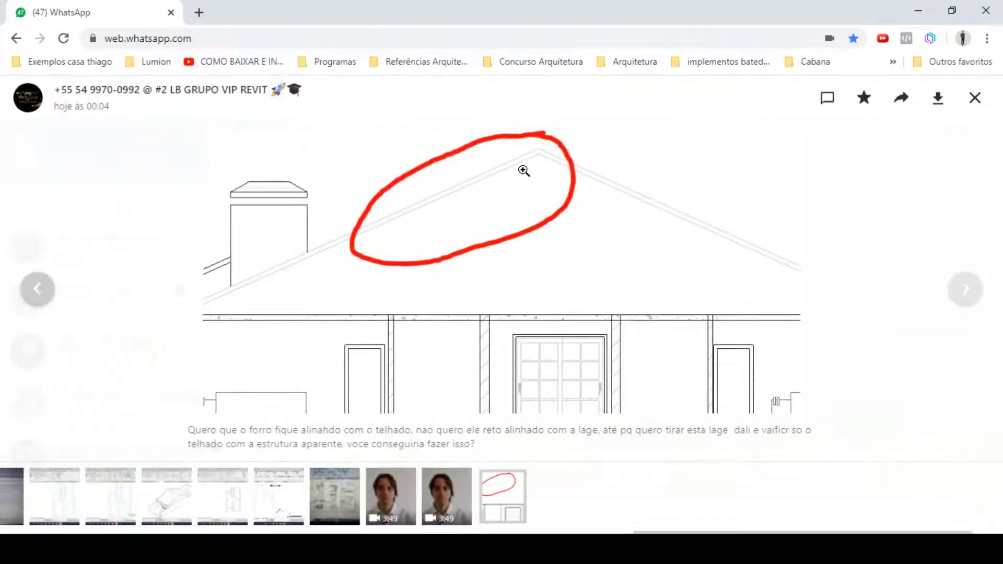
left_click(785, 175)
left_click(766, 210)
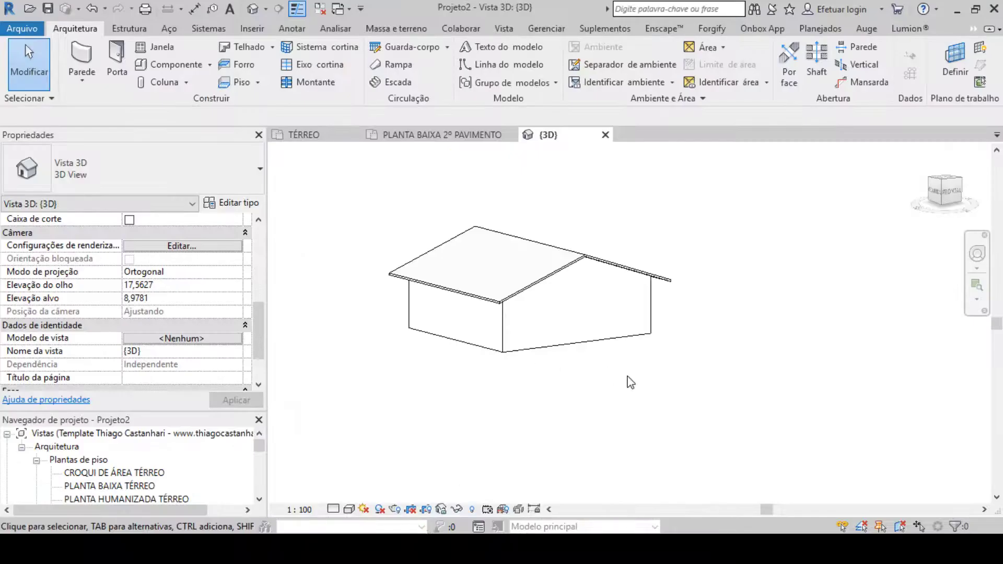
middle_click_drag(622, 383, 753, 306, "shift")
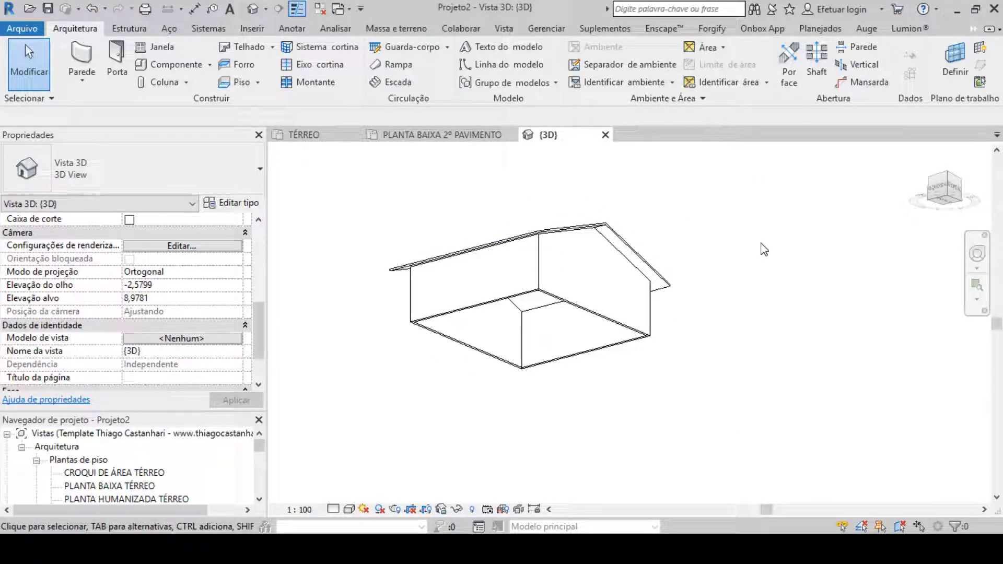
middle_click_drag(764, 249, 708, 388, "shift")
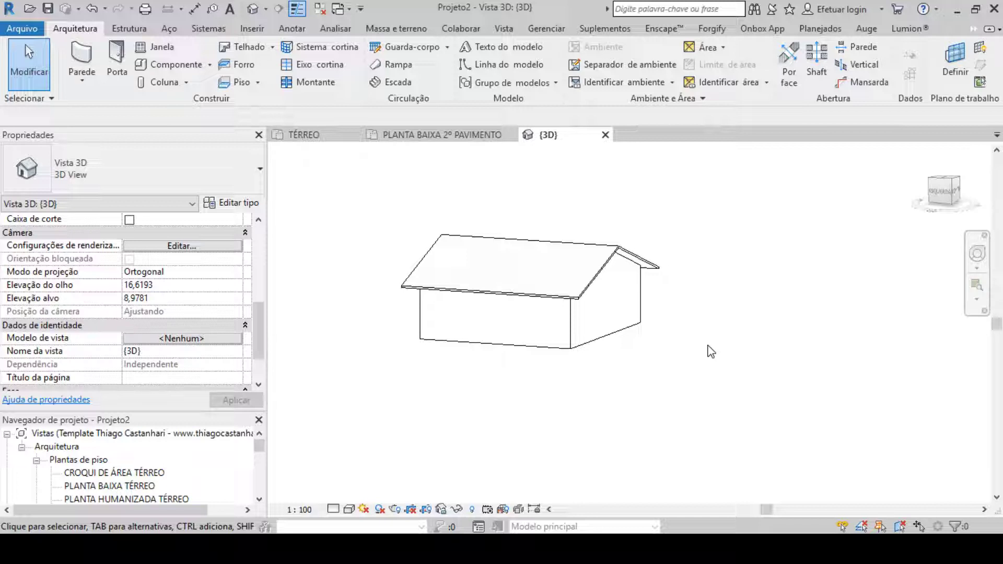
In the PLANTA BAIXA 2º PAVIMENTO plan, set the view range offsets to 12 for the top and 11 for the cut plane.
left_click(483, 137)
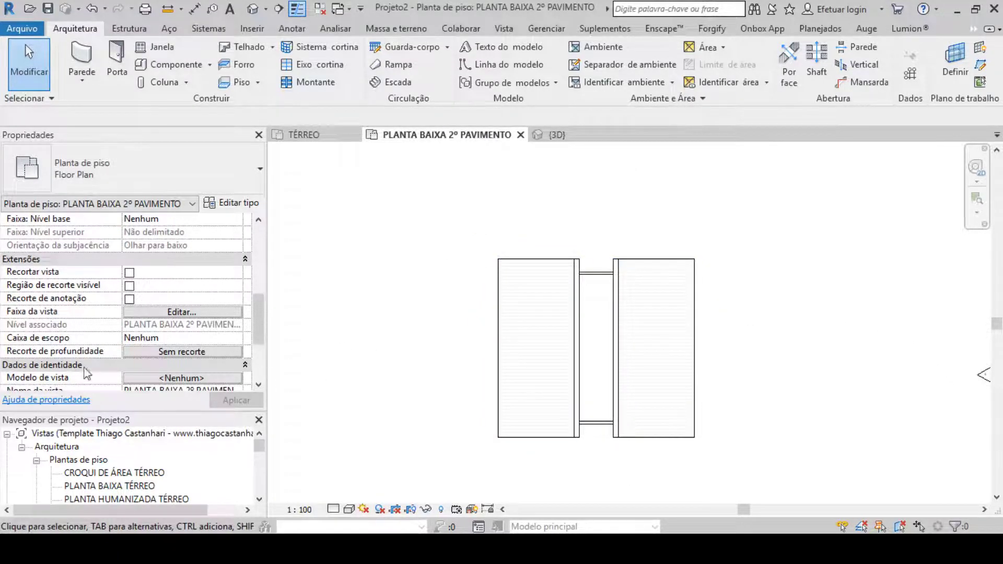
scroll(19, 355, "down", 3)
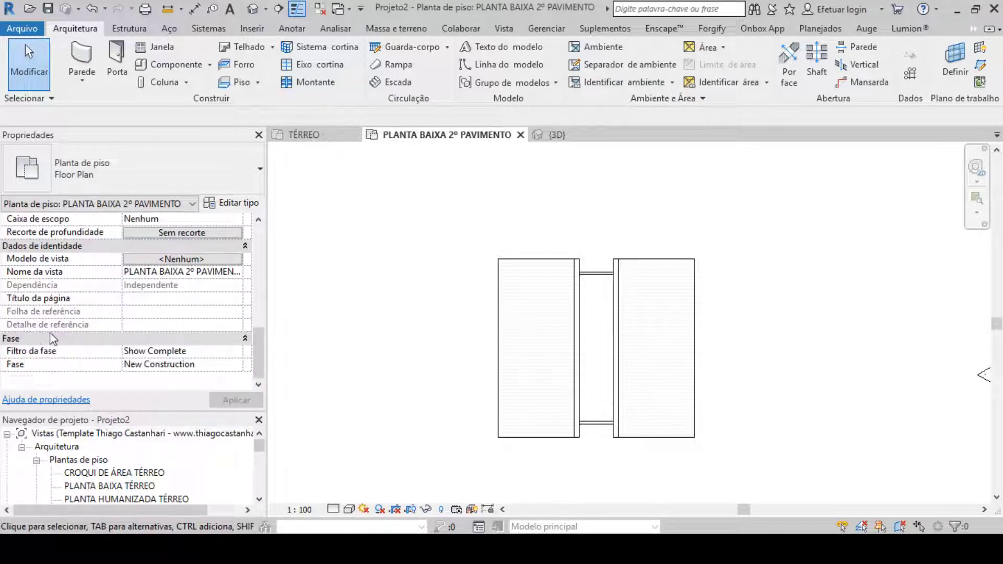
scroll(27, 340, "up", 3)
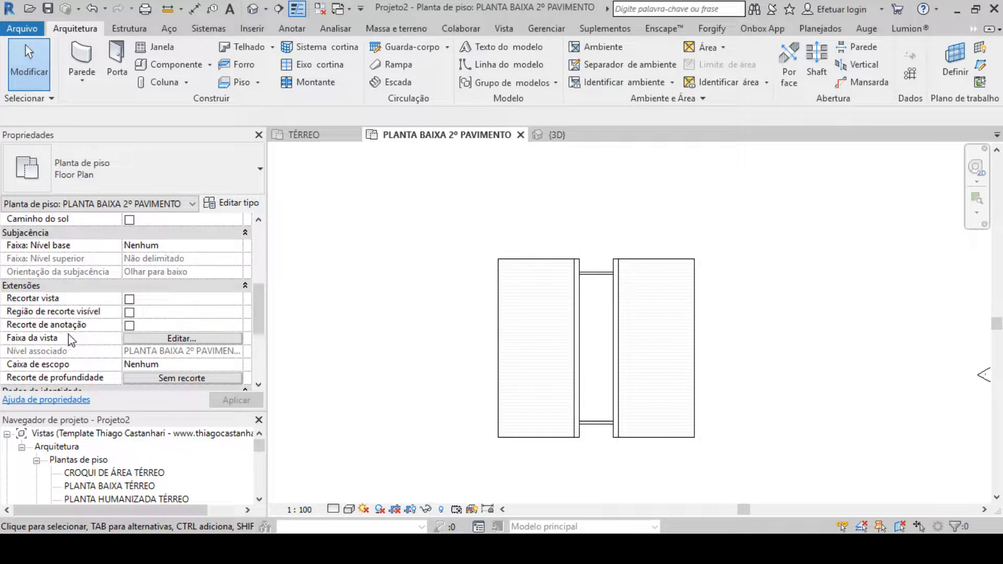
left_click(143, 339)
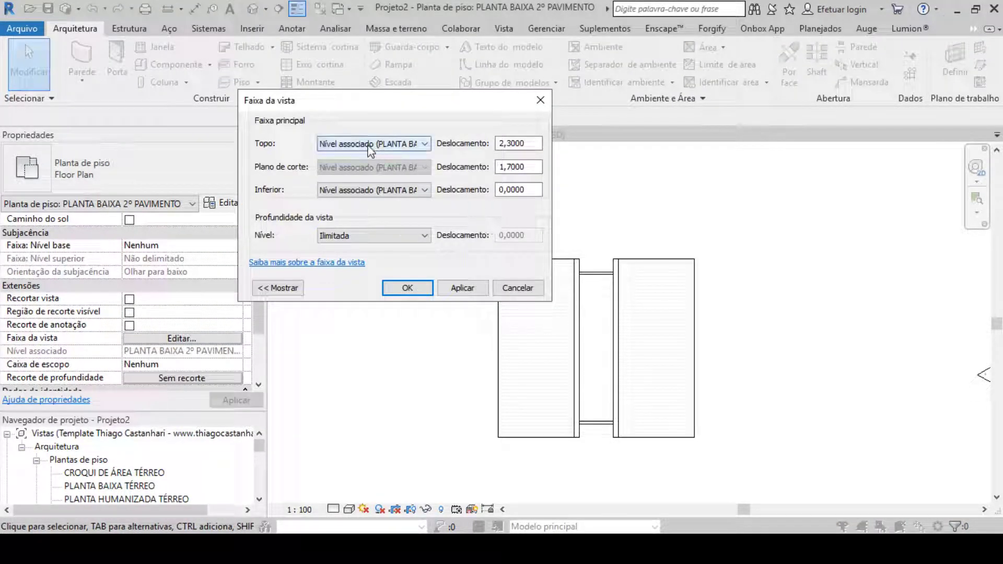
key("Tab")
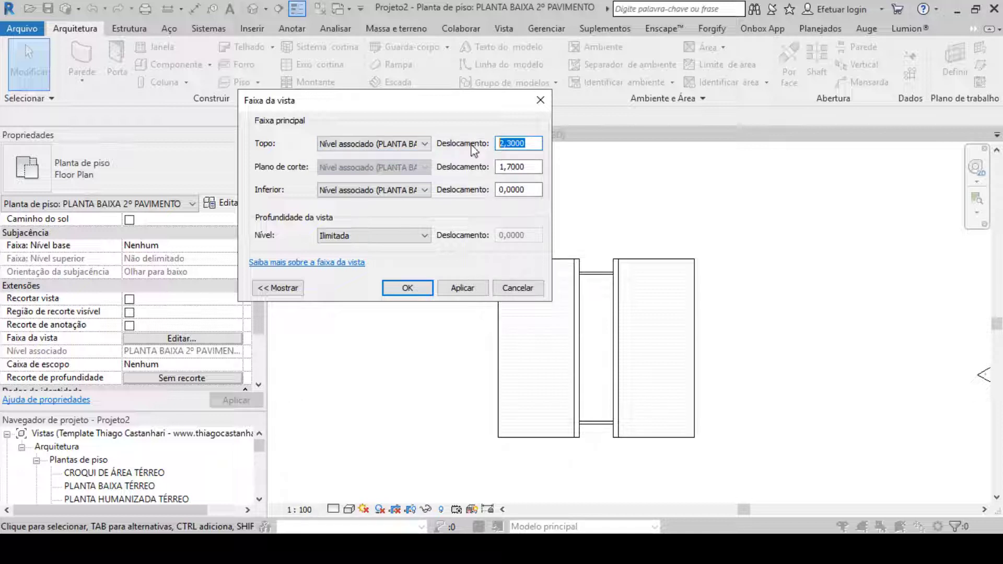
type("12")
key("Tab")
type("11")
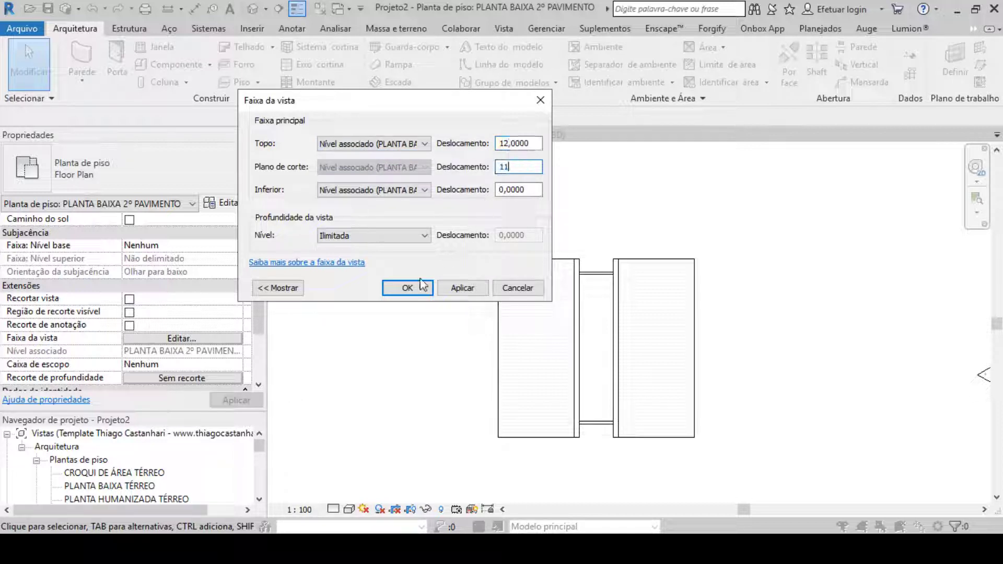
left_click(408, 288)
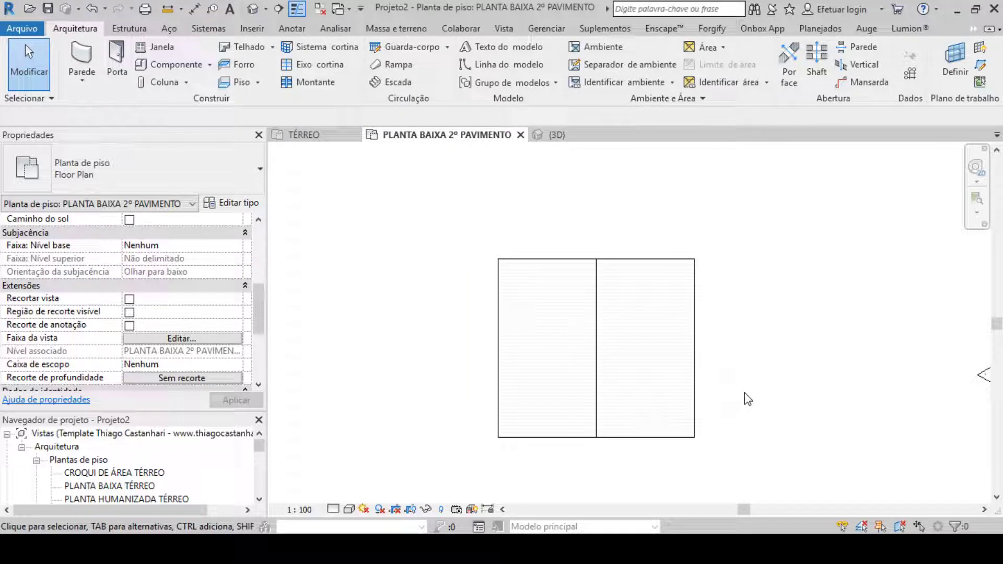
Temporarily hide the roof in the second-floor plan.
left_click(688, 282)
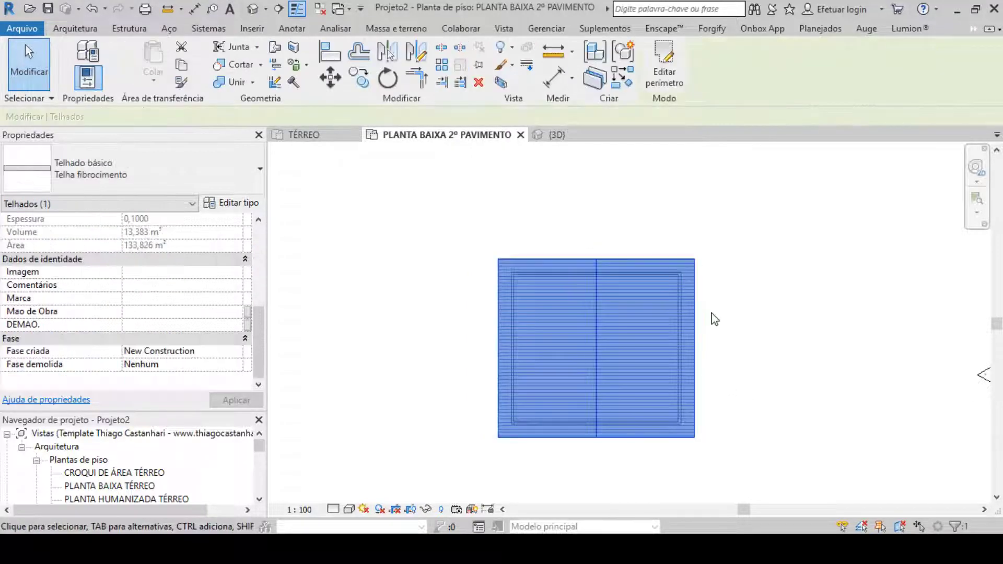
key("h")
key("h")
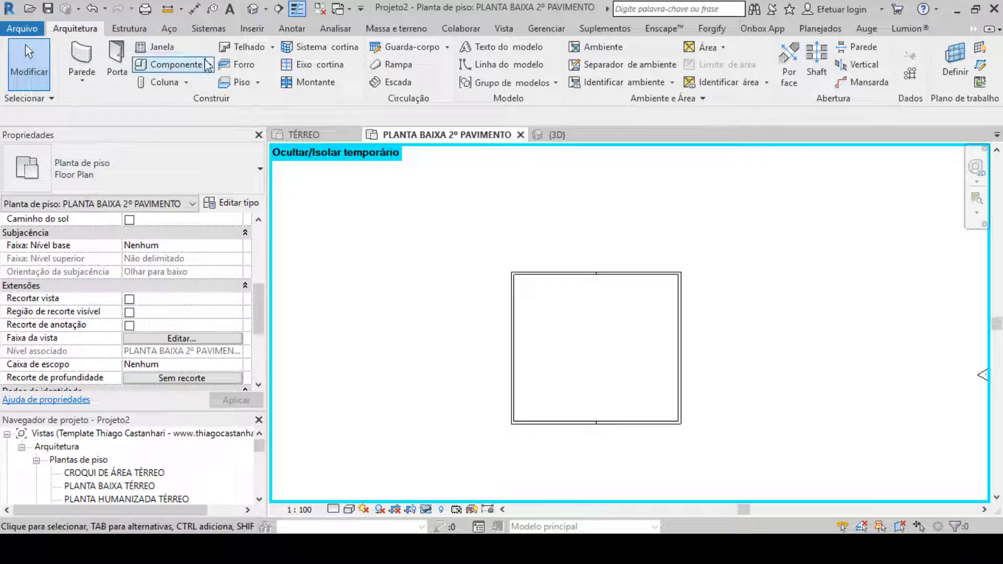
Start a ceiling of type Forro Madeira and set its finish layer thickness to 0,04.
left_click(235, 64)
left_click(242, 156)
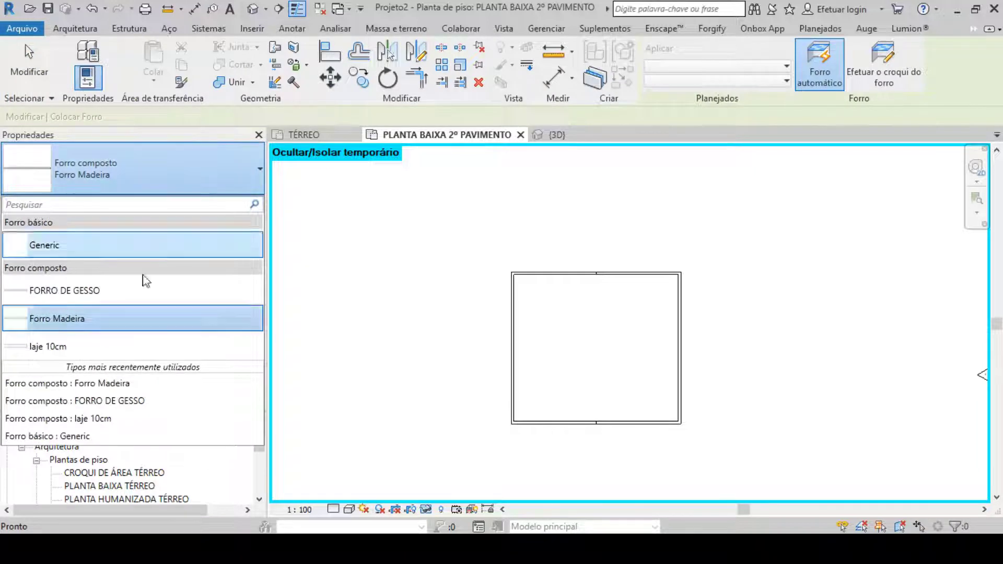
left_click(89, 319)
left_click(229, 207)
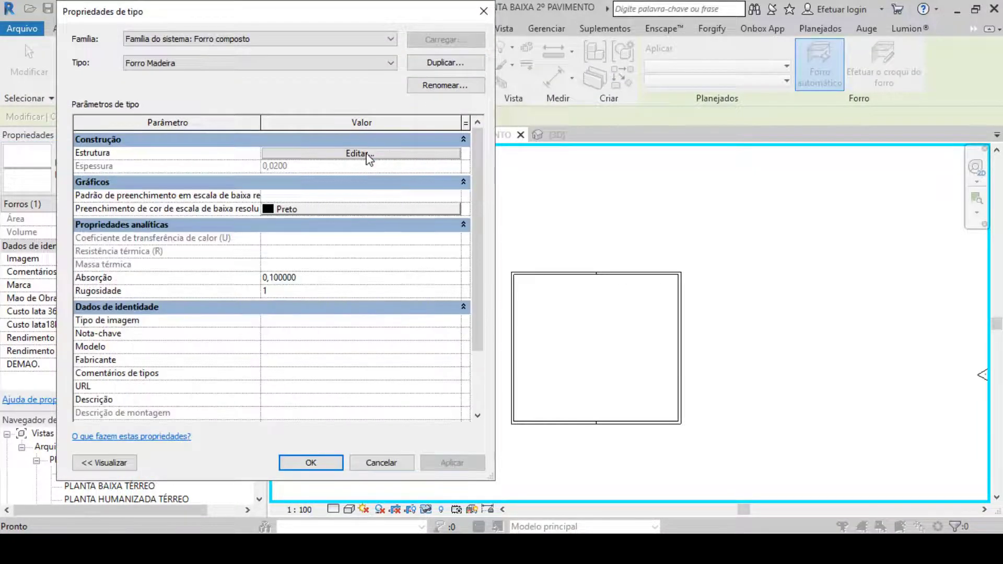
left_click(368, 155)
left_click(314, 152)
left_click_drag(313, 152, 285, 155)
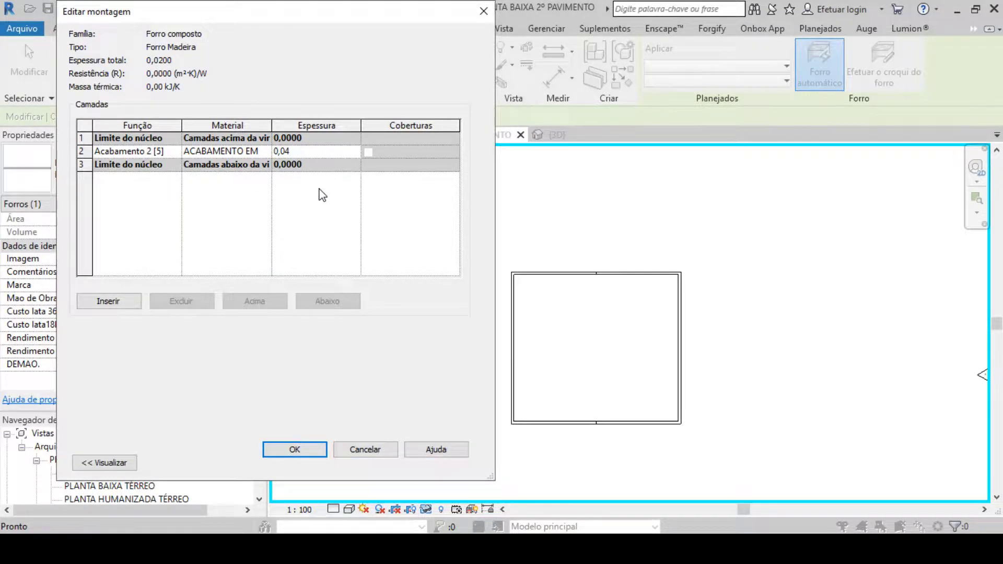
type("4")
left_click(273, 452)
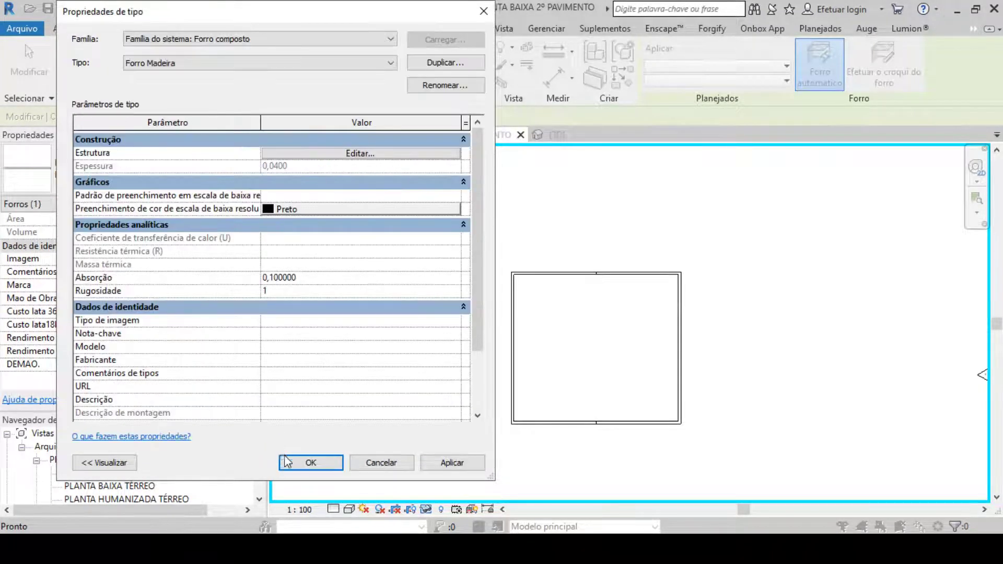
left_click(311, 463)
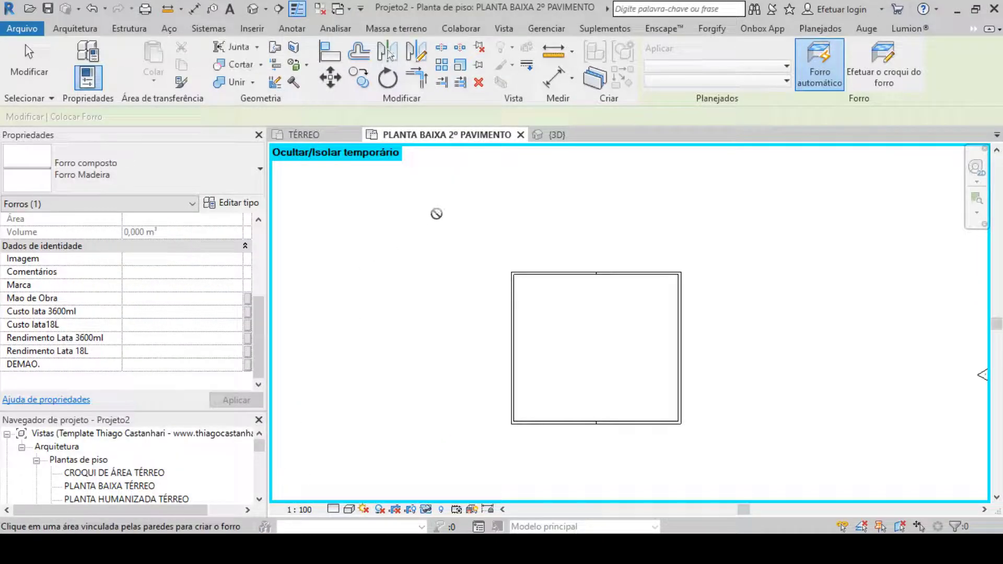
Sketch a rectangular ceiling boundary about 4,92 m wide over the left half of the house, from the ridge line to the inner wall corner.
middle_click_drag(492, 244, 452, 239)
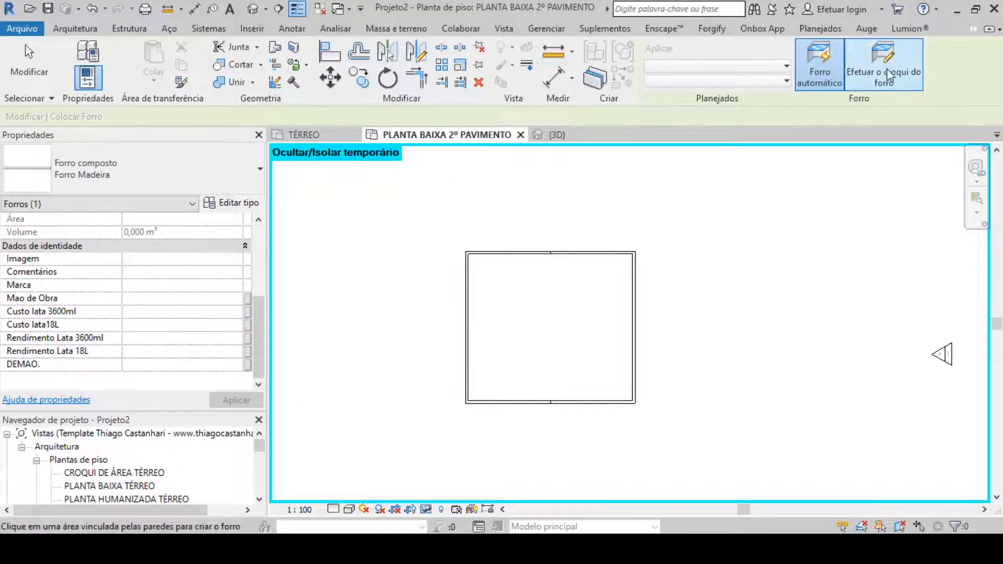
left_click(883, 85)
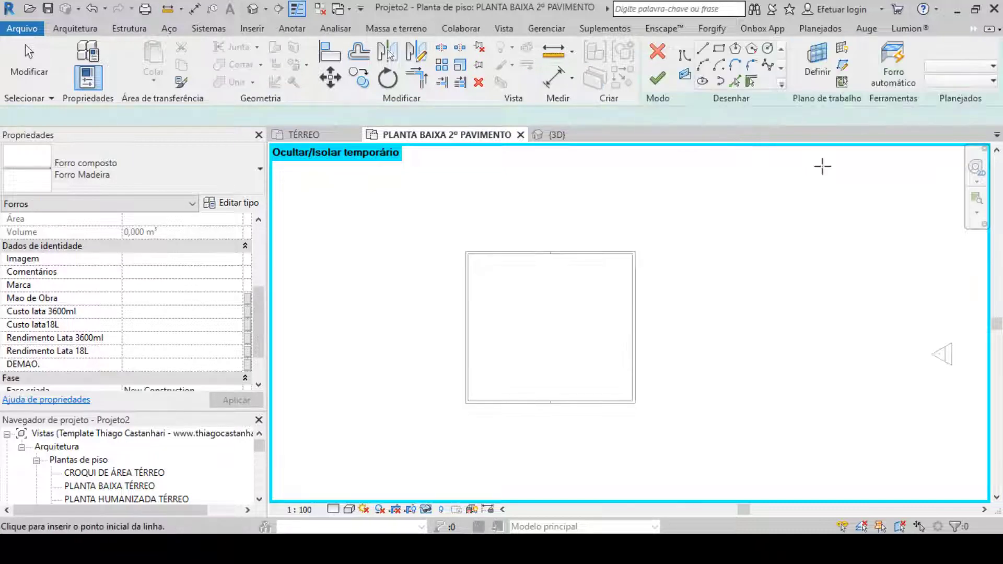
left_click(719, 49)
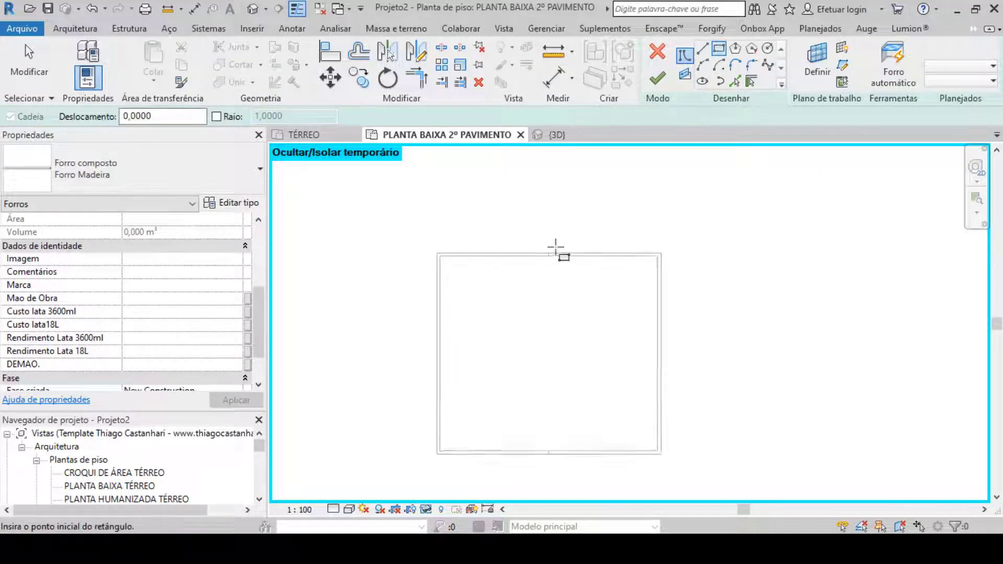
scroll(560, 253, "up", 5)
left_click(539, 259)
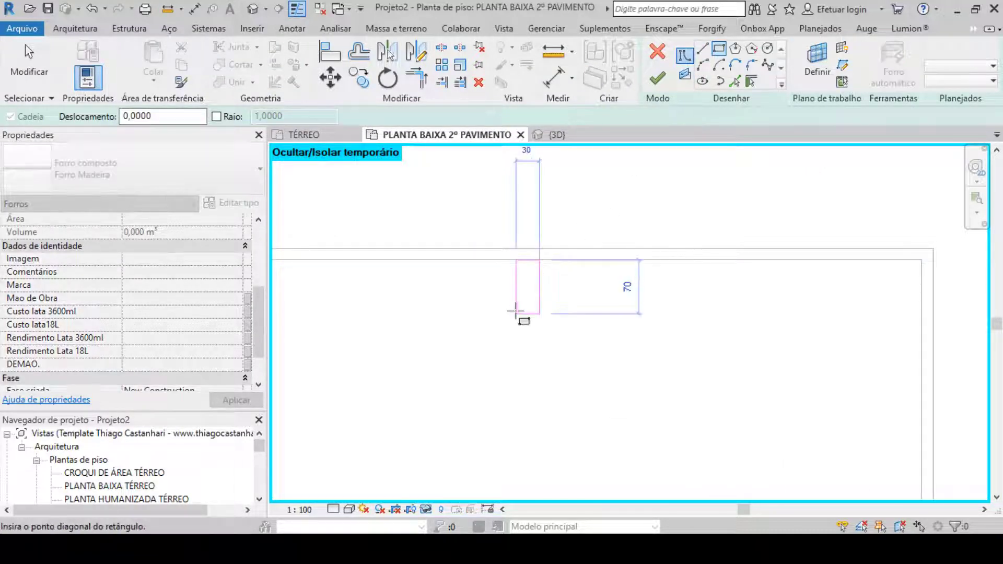
scroll(516, 312, "down", 2)
key("Escape")
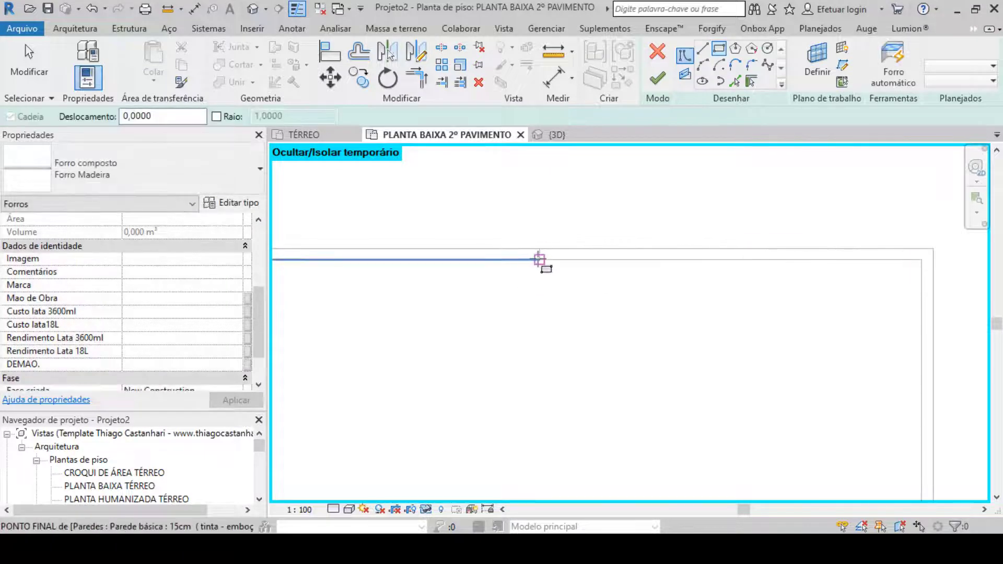
left_click(539, 259)
scroll(559, 280, "down", 2)
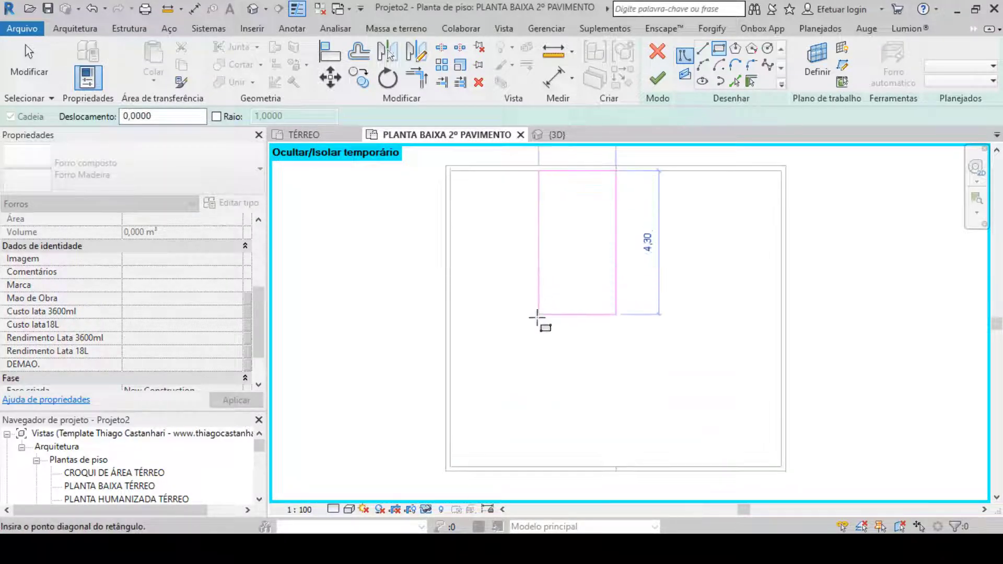
scroll(463, 282, "up", 2)
scroll(463, 282, "up", 1)
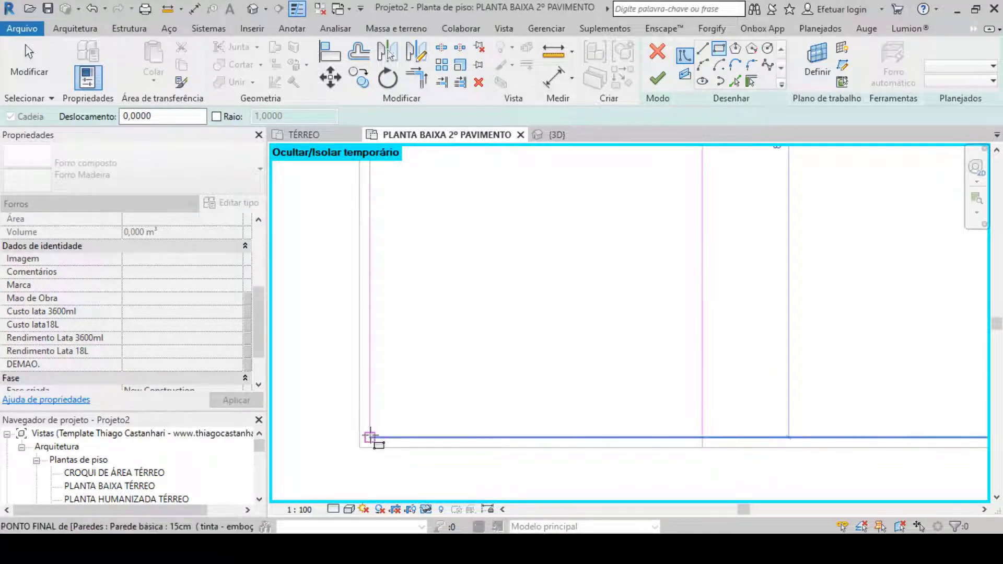
left_click(370, 438)
key("Escape")
key("Escape")
scroll(436, 293, "down", 3)
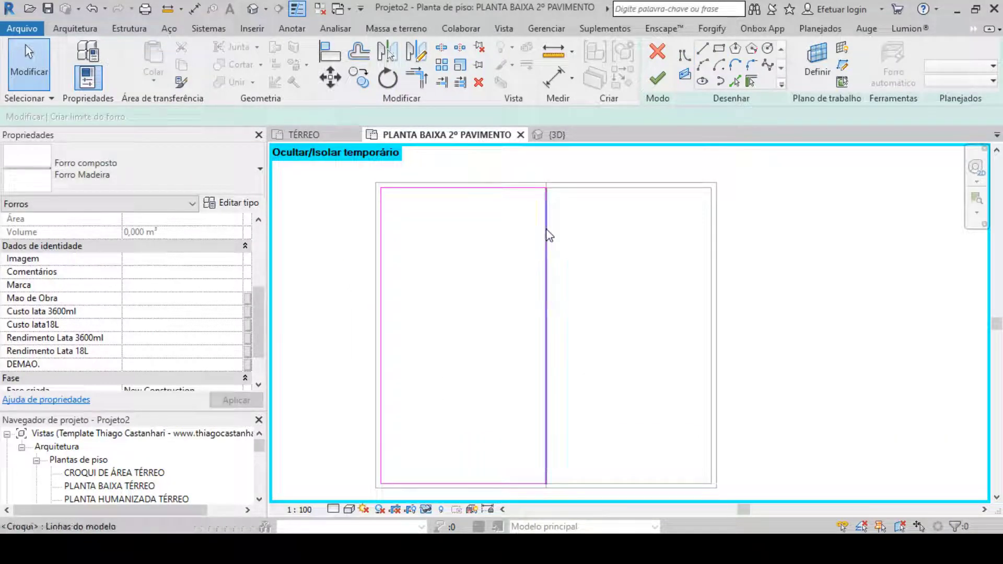
Check the ceiling boundary's position under the roof in the 3D view, including from the front, and return to the second-floor plan.
left_click(552, 135)
middle_click_drag(695, 312, 638, 307, "shift")
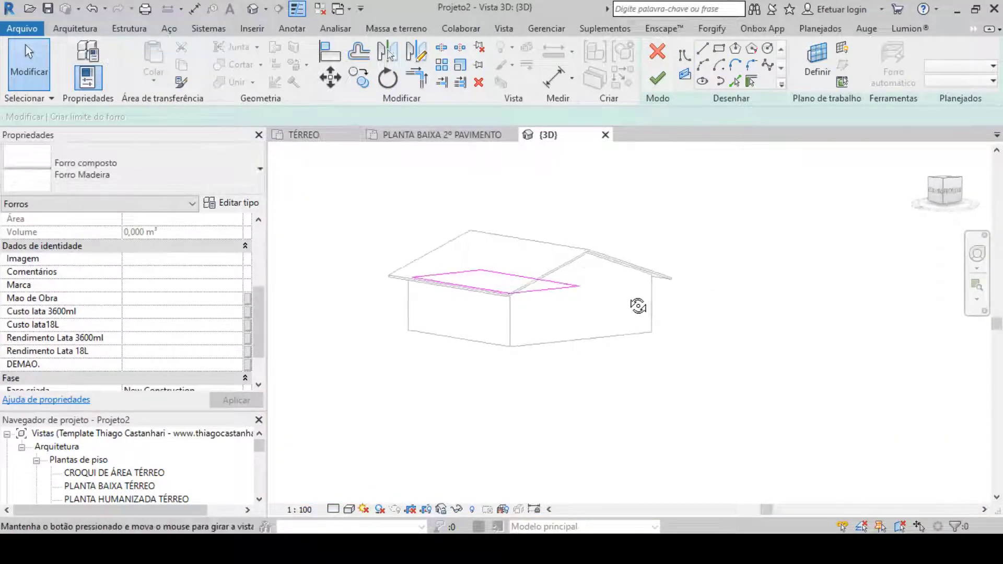
left_click(945, 195)
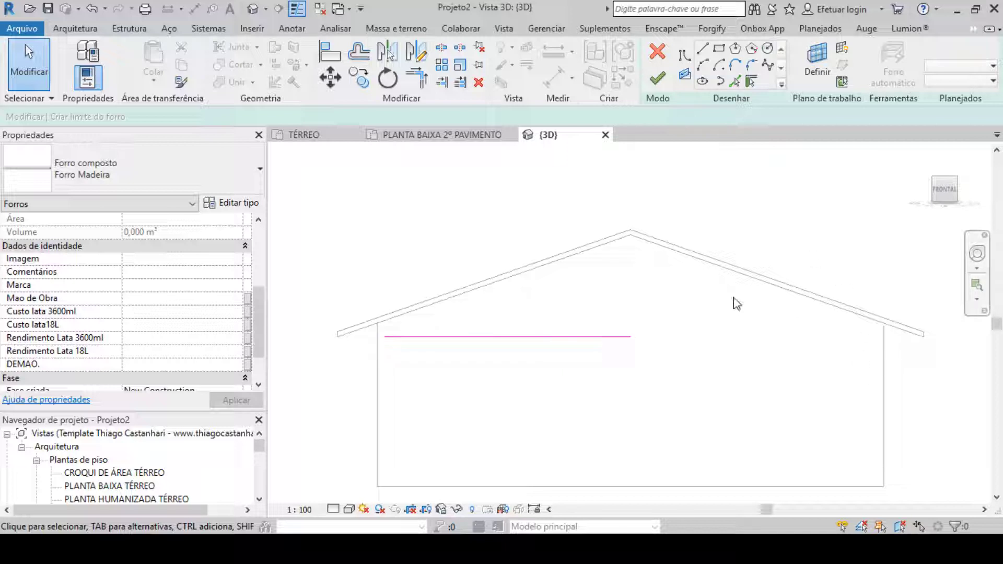
left_click(439, 134)
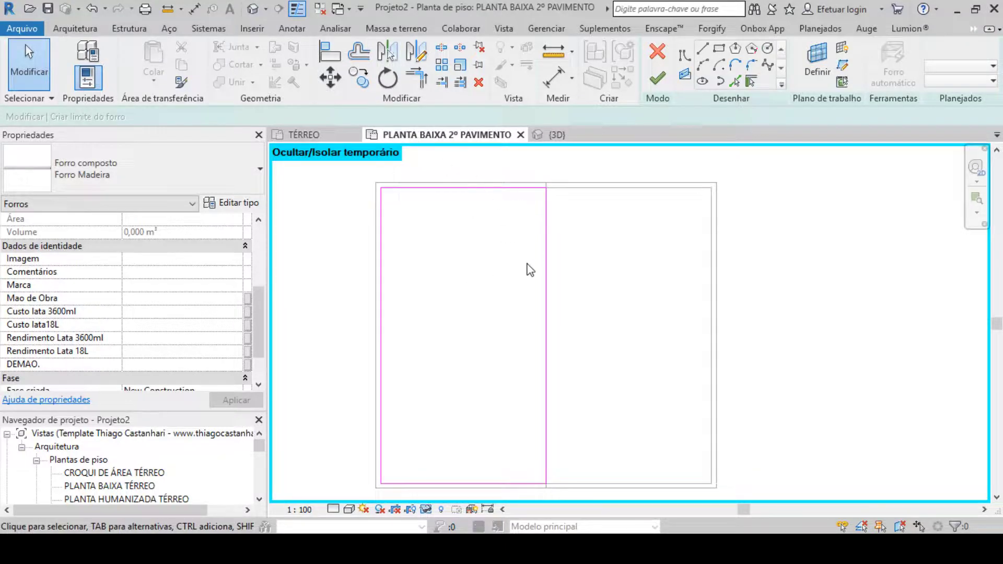
Draw a horizontal slope arrow about 4,92 m long from the midpoint of the ceiling's outer edge to the midpoint of the ridge line.
middle_click_drag(528, 267, 634, 284)
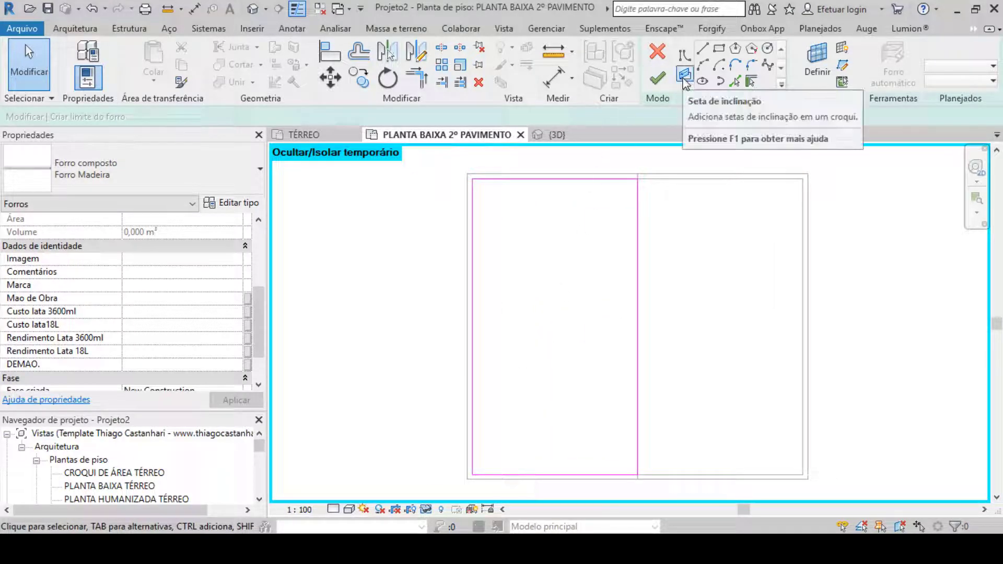
left_click(685, 76)
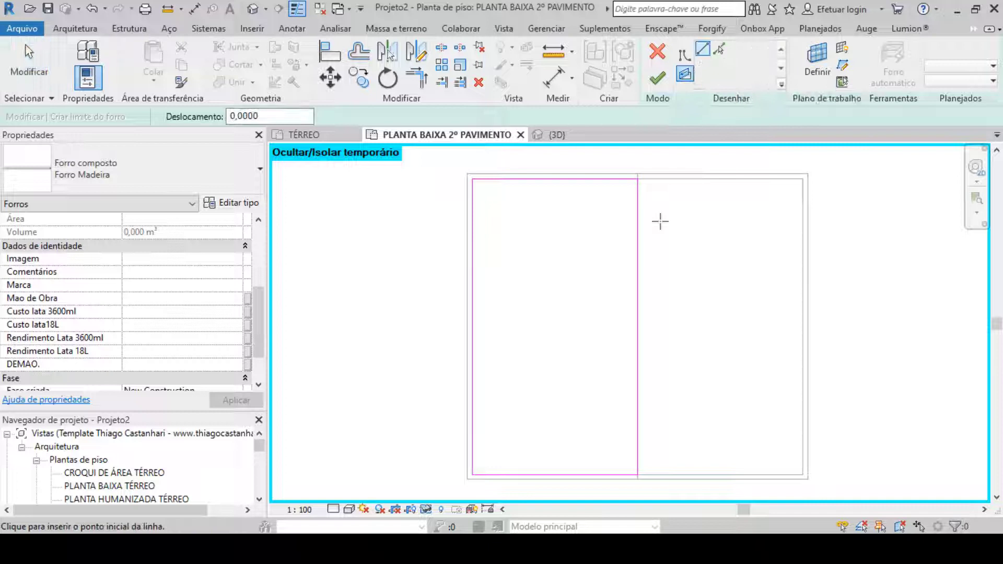
left_click(638, 328)
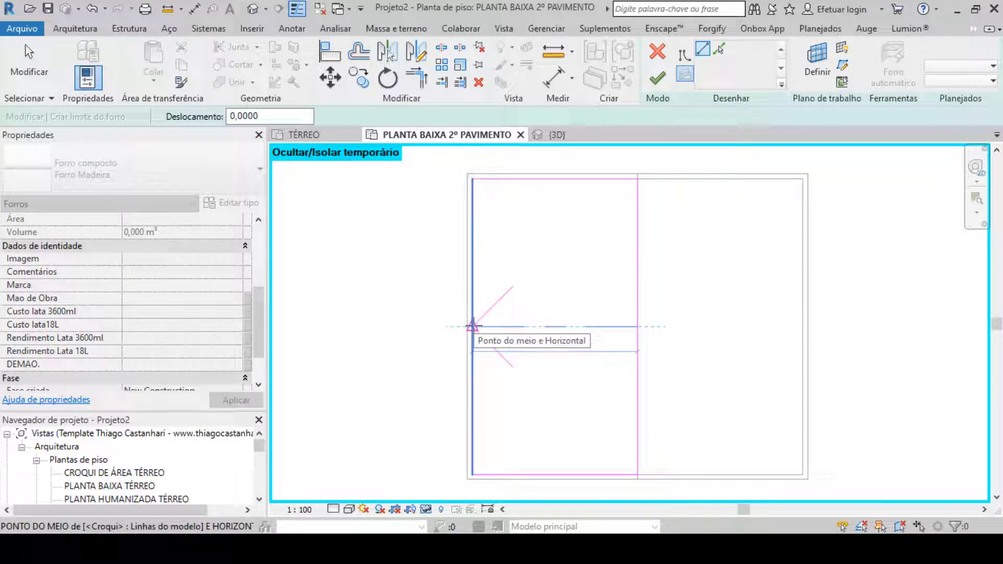
key("Escape")
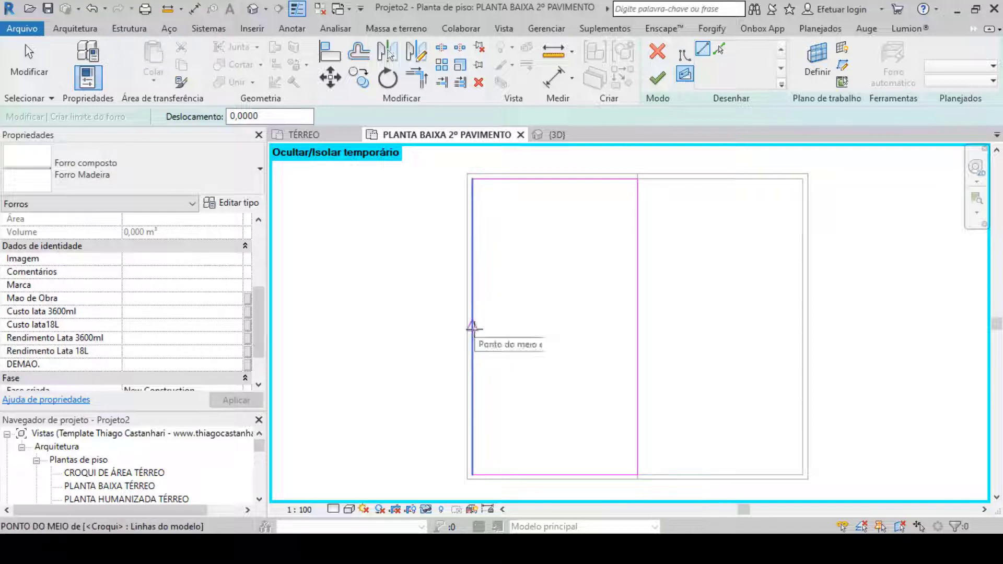
left_click(474, 329)
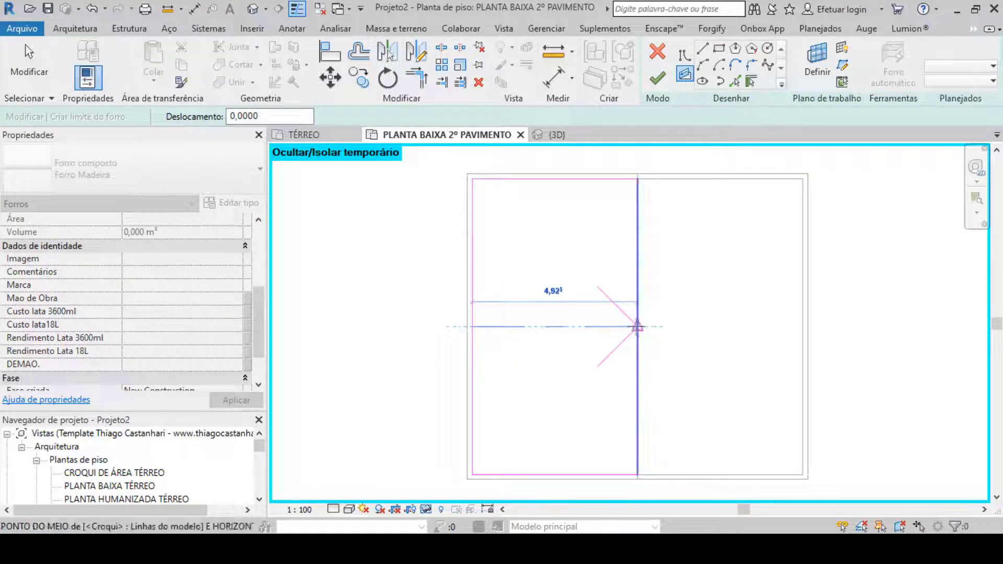
left_click(633, 326)
scroll(591, 352, "down", 2)
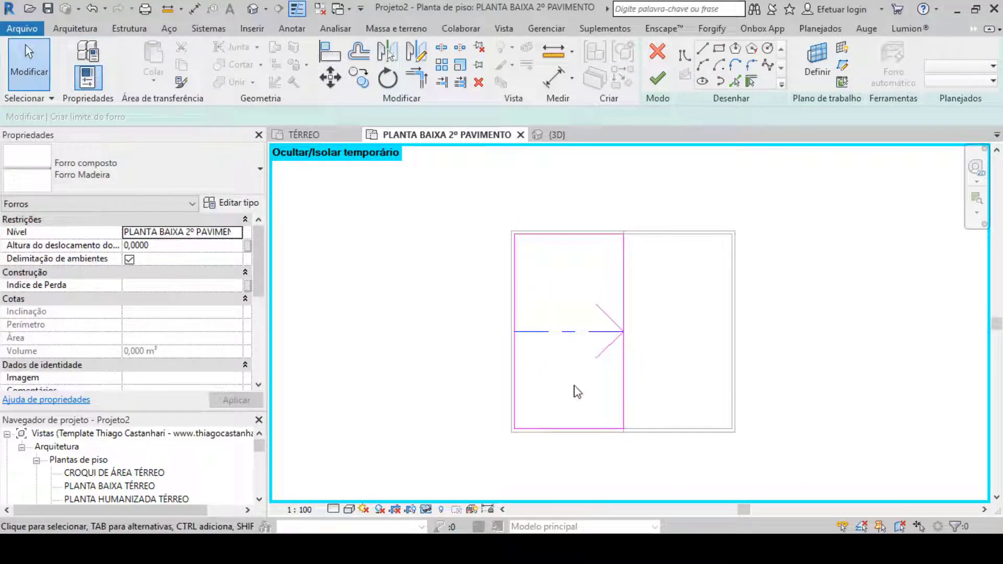
Specify the slope arrow by Inclinação with a 35% slope and finish the ceiling sketch with the 3D view open.
scroll(561, 372, "up", 2)
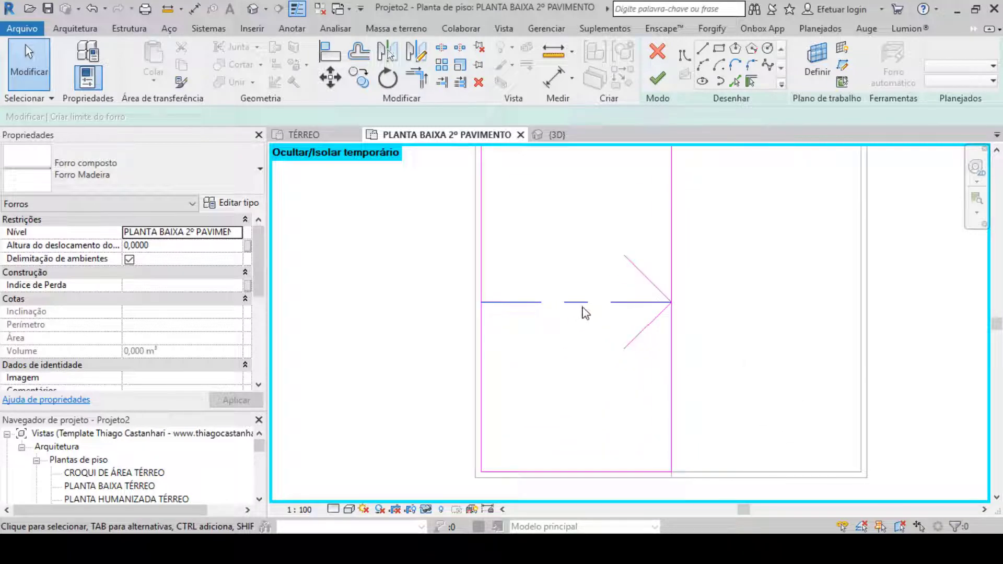
left_click(592, 312)
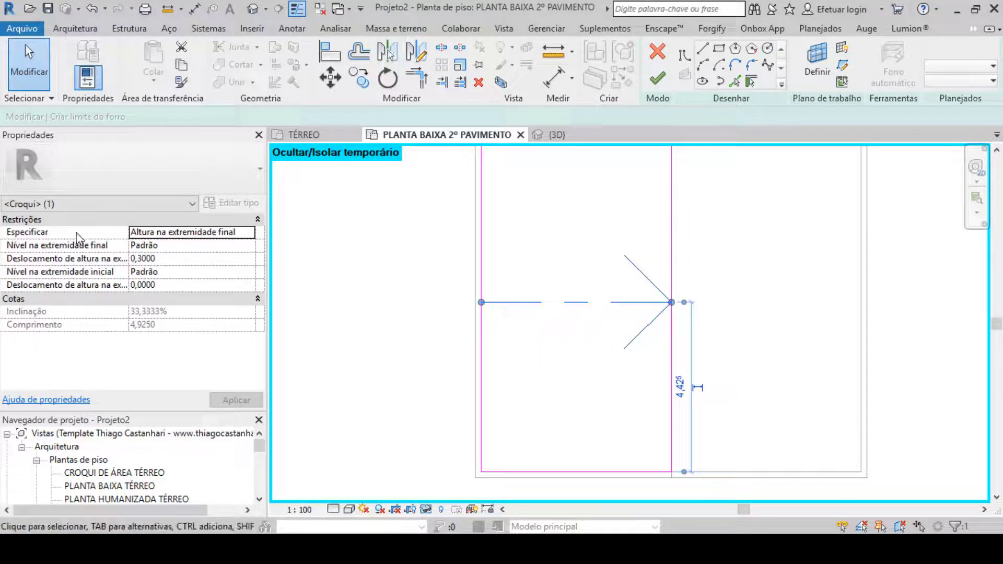
left_click(250, 233)
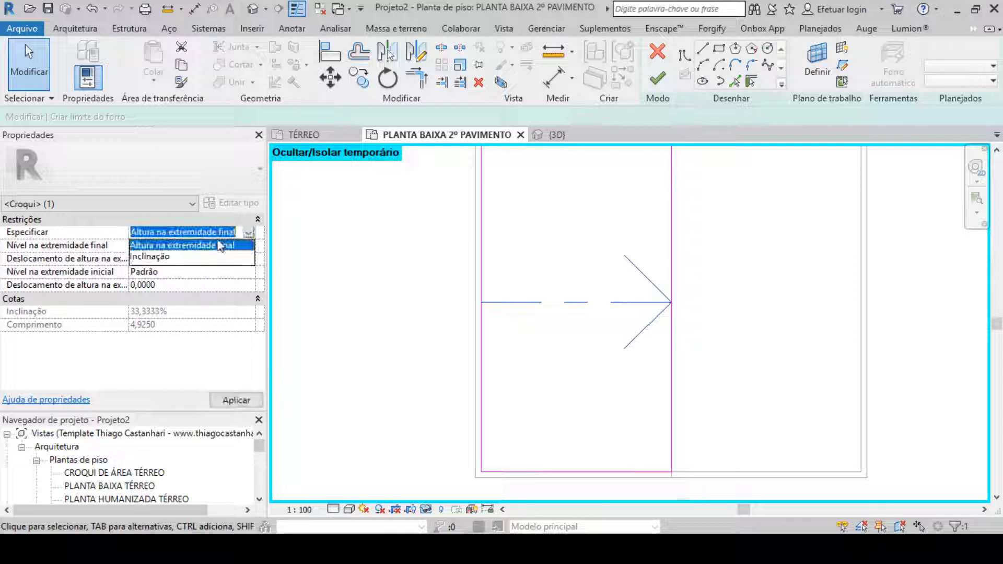
left_click(151, 256)
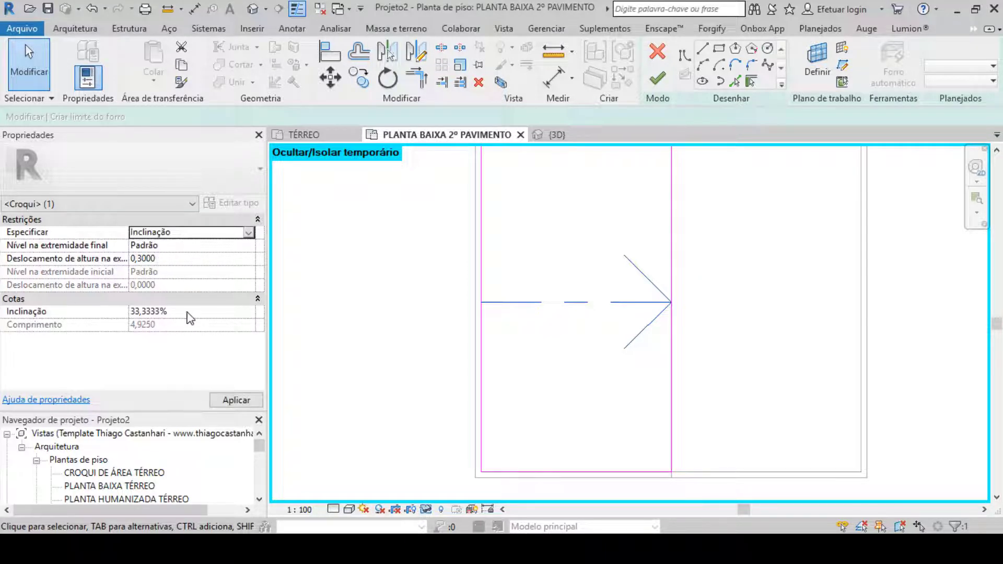
left_click(189, 312)
type("35")
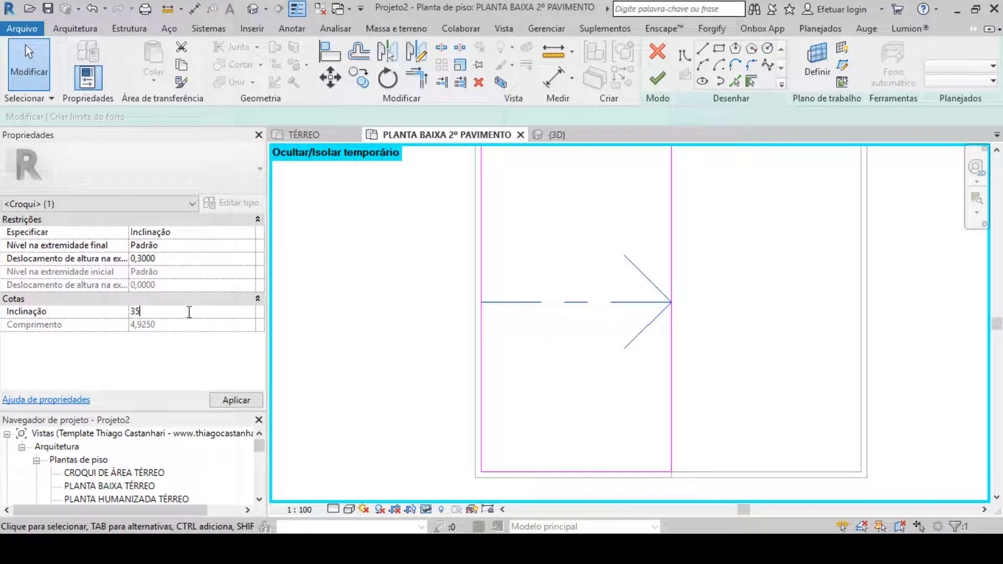
key("Return")
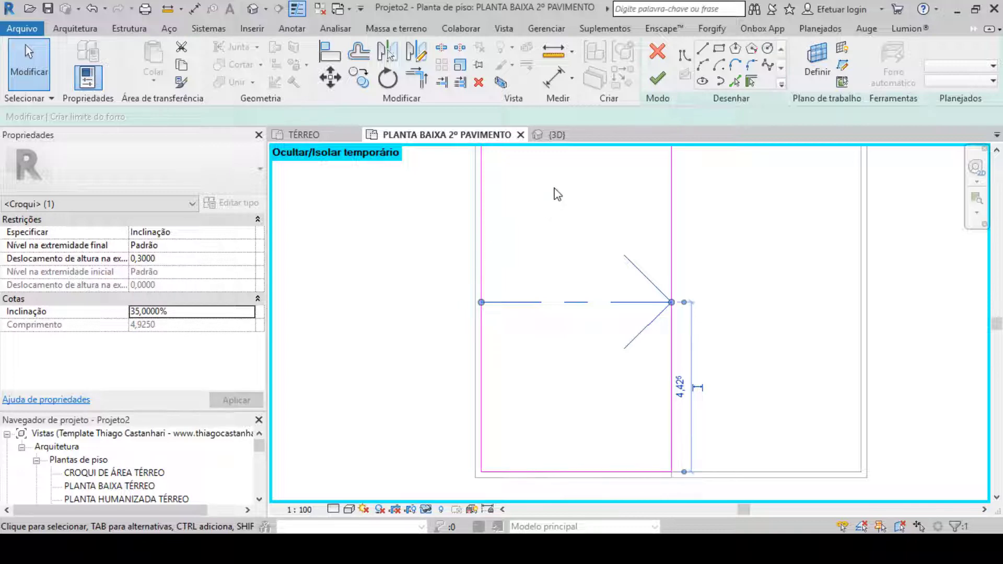
left_click(555, 135)
left_click(657, 78)
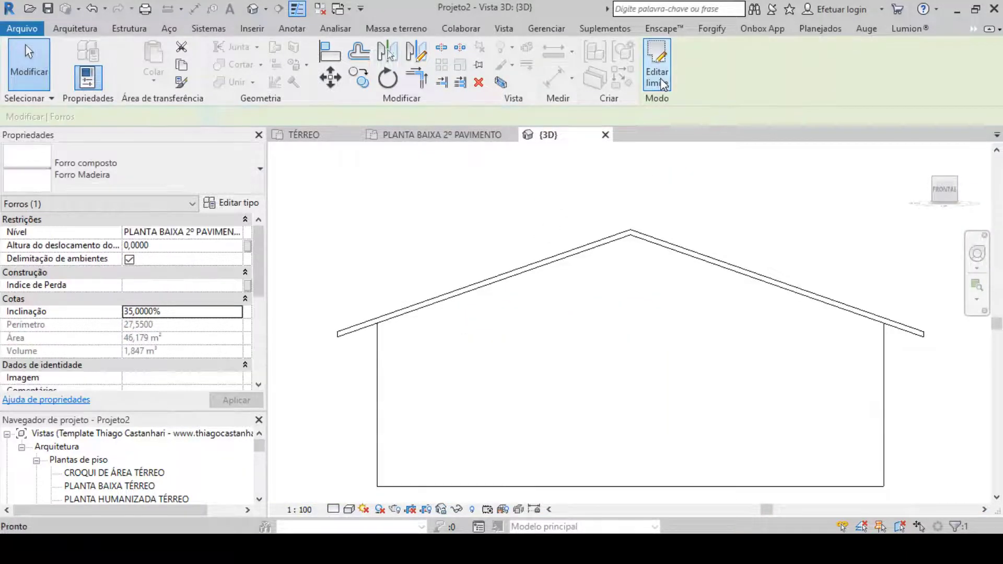
Temporarily hide the roof in the 3D view to expose the sloped ceiling.
middle_click_drag(535, 299, 428, 101, "shift")
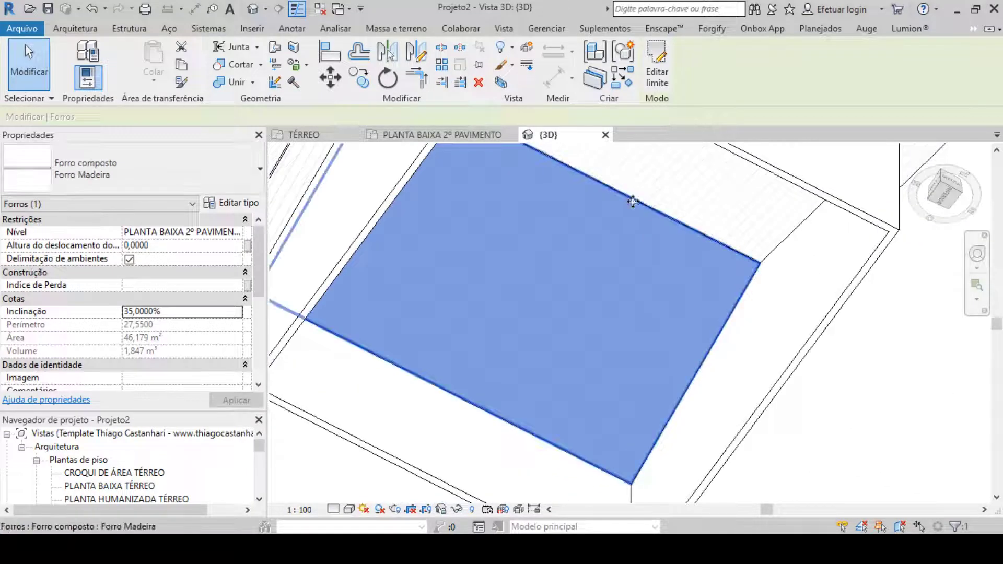
scroll(610, 209, "down", 5)
middle_click_drag(611, 210, 690, 449, "shift")
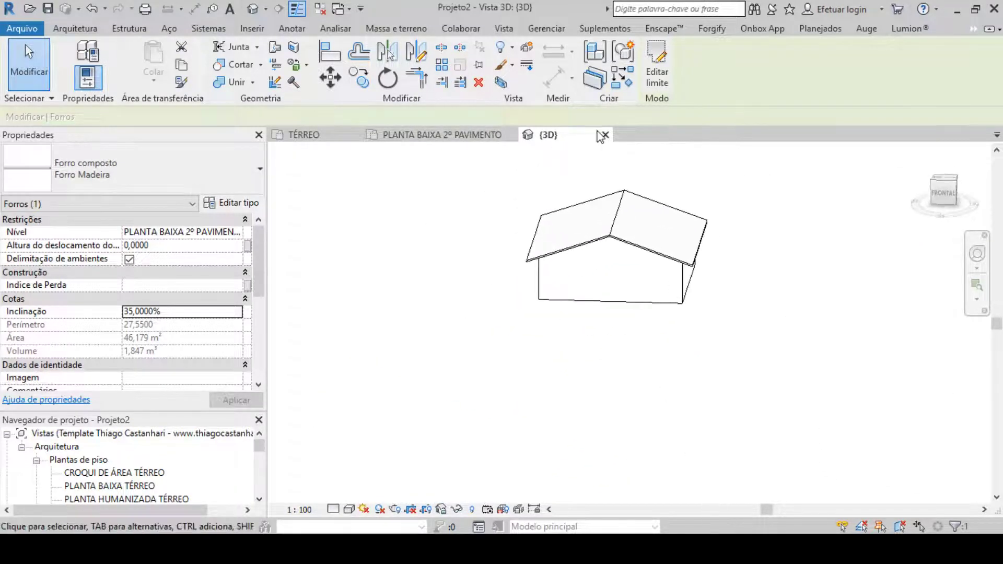
scroll(517, 272, "up", 2)
middle_click_drag(465, 259, 435, 324, "shift")
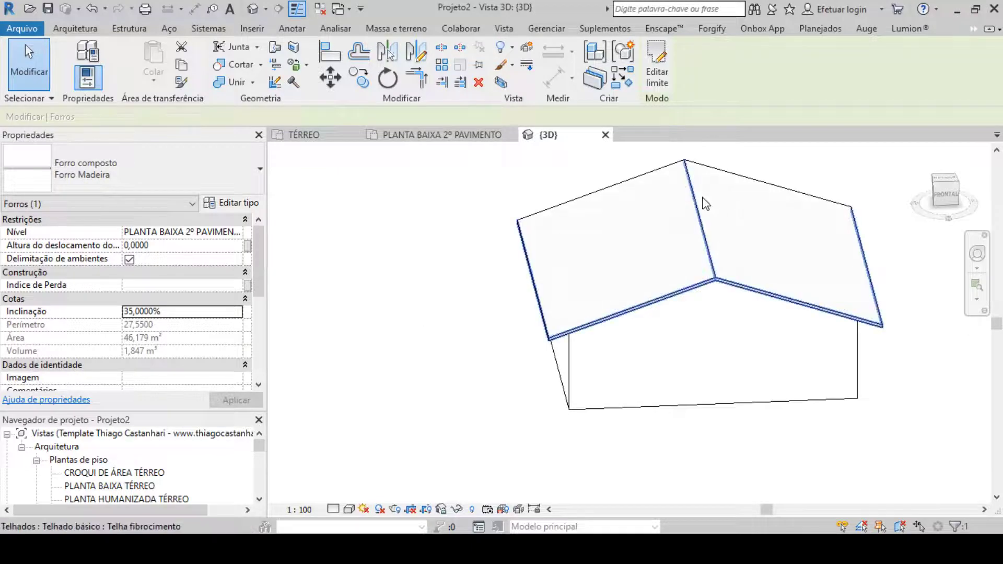
key("Tab")
key("Escape")
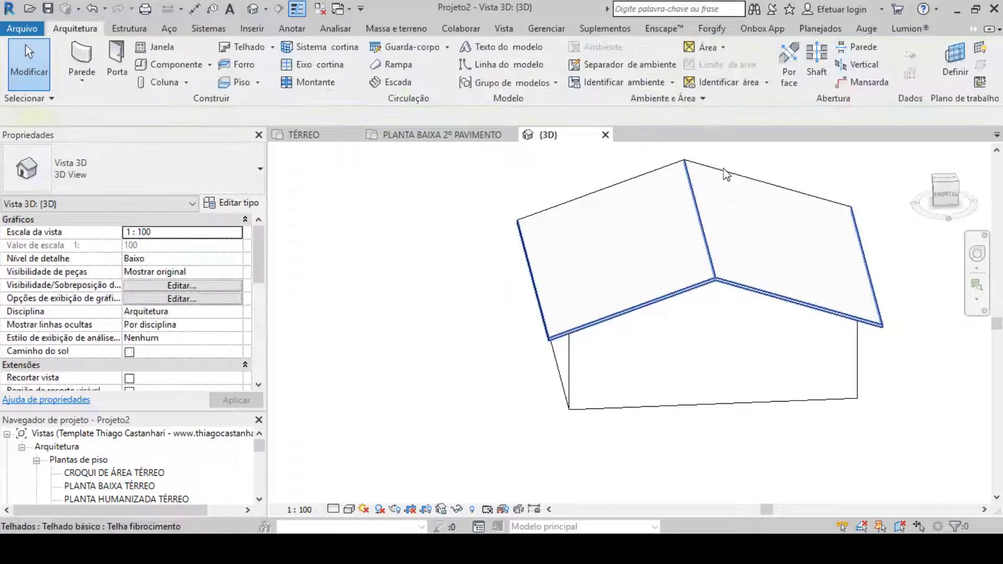
left_click(723, 168)
key("h")
key("h")
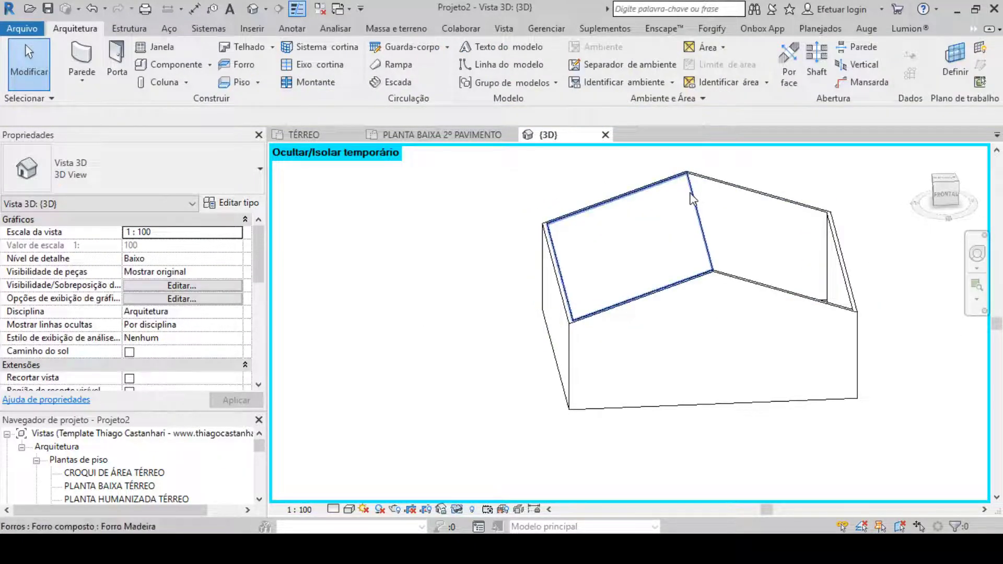
Set the sloped ceiling's height offset from its level to -0,2.
left_click(693, 199)
middle_click_drag(692, 198, 694, 168, "shift")
scroll(690, 245, "up", 3)
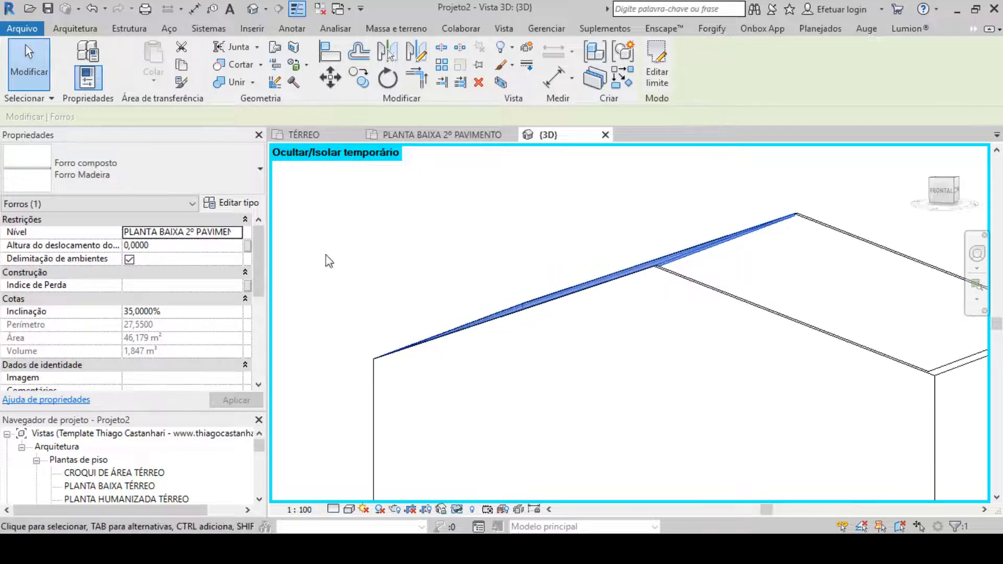
left_click(182, 245)
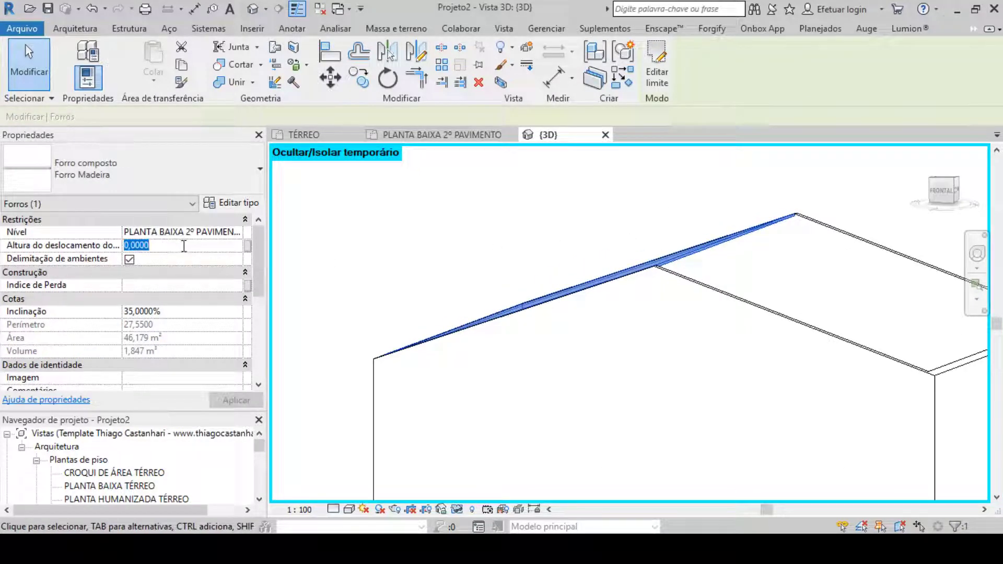
type("-0,2")
key("Return")
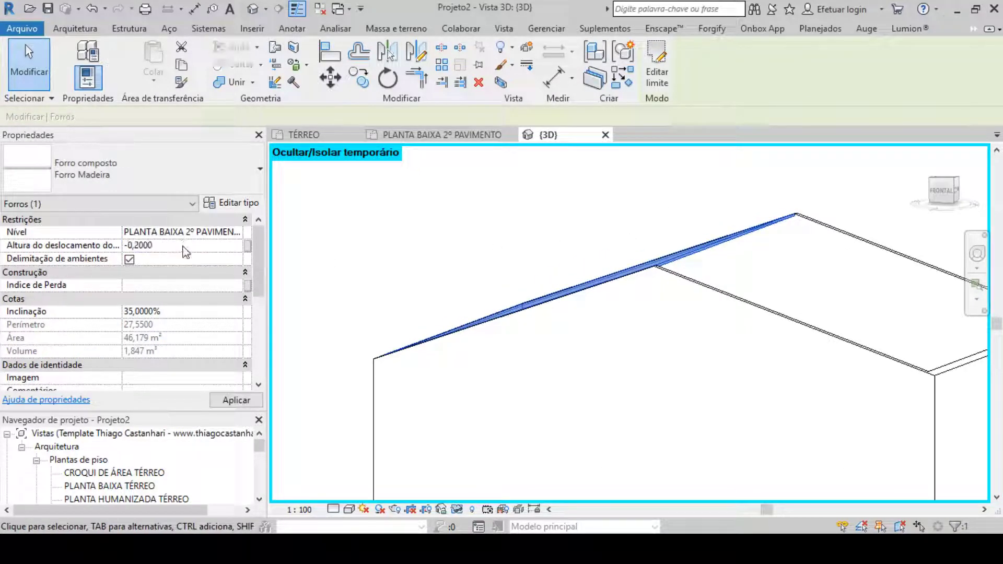
Restore the temporarily hidden roof and temporarily hide the front gable wall instead.
left_click(456, 509)
left_click(502, 493)
middle_click_drag(479, 457, 644, 402, "shift")
left_click(622, 415)
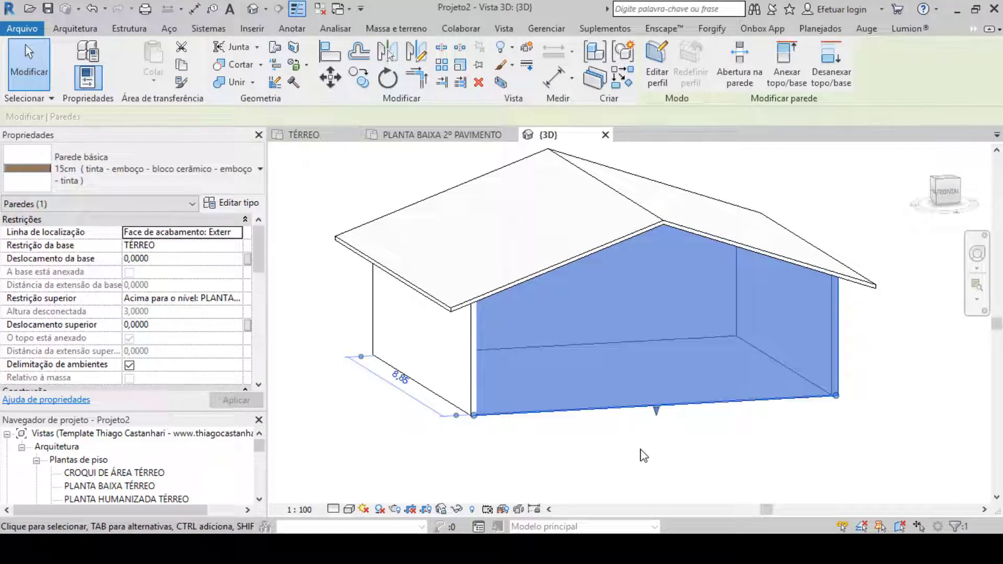
key("h")
key("h")
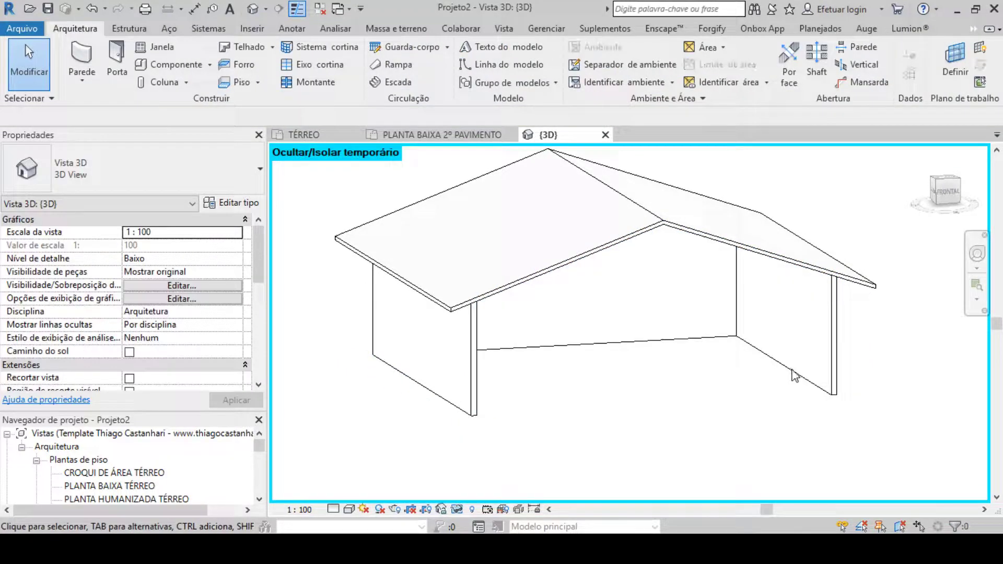
Select the ceiling in the front view and examine the gap between it and the roof.
left_click(946, 190)
scroll(583, 246, "up", 3)
scroll(642, 306, "up", 5)
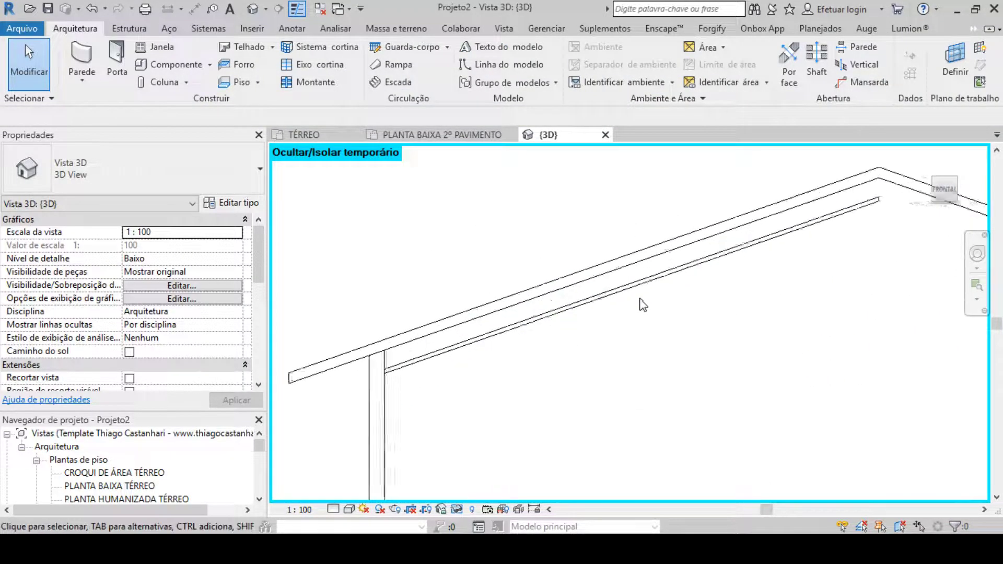
left_click(459, 342)
scroll(405, 403, "down", 3)
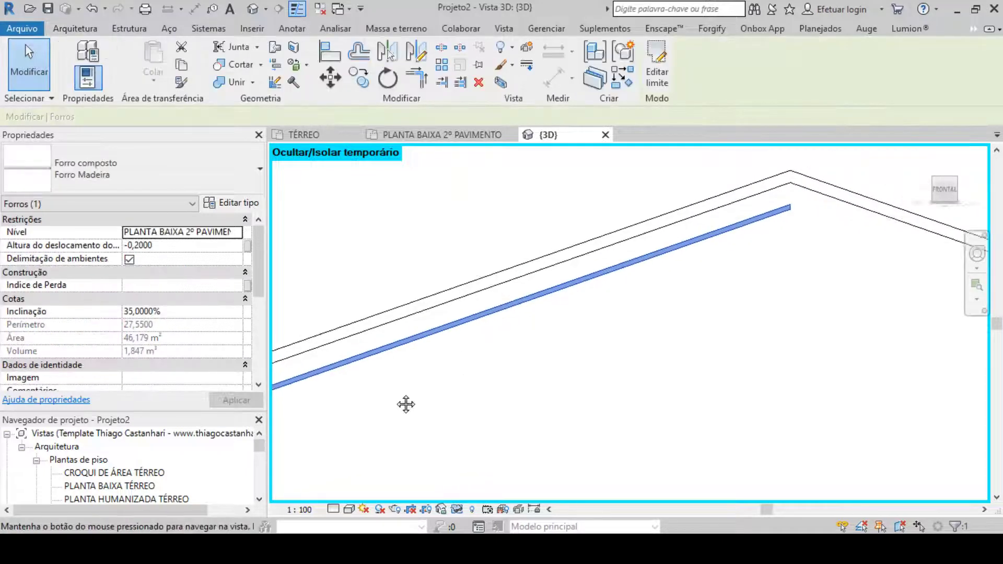
scroll(751, 215, "up", 1)
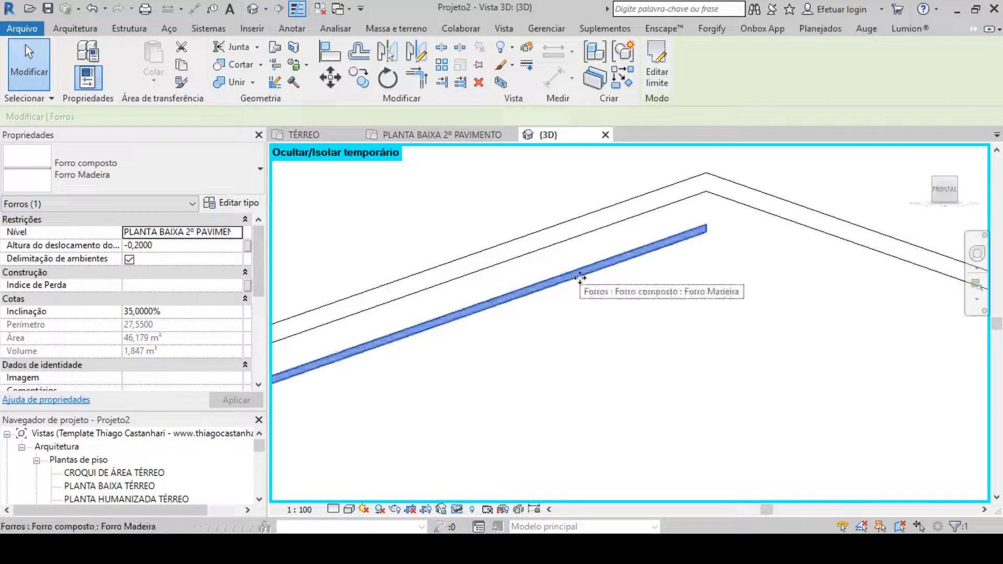
Move the ceiling straight up from its upper ridge-end corner to the underside of the roof's ridge.
left_click(943, 194)
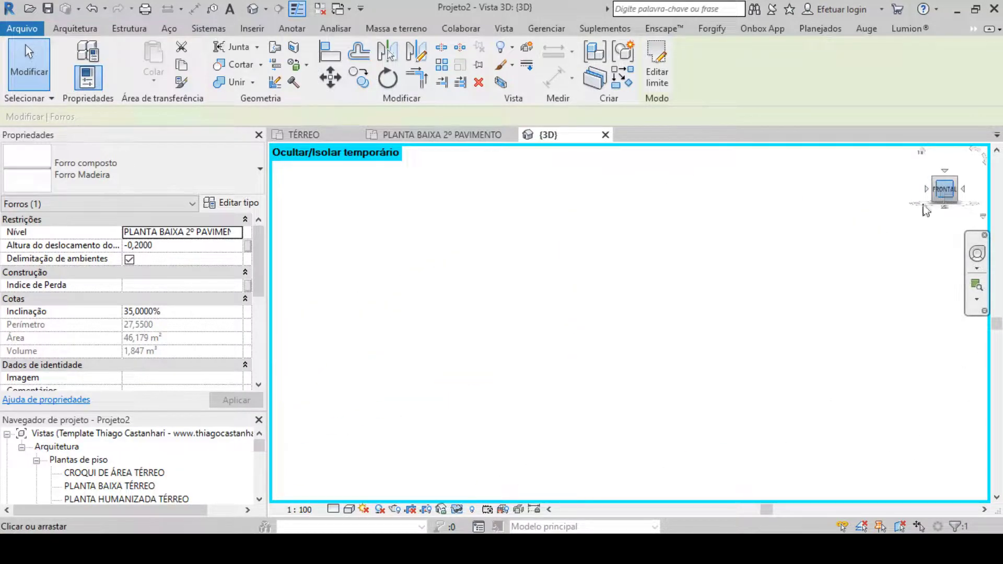
left_click(330, 77)
scroll(909, 272, "up", 5)
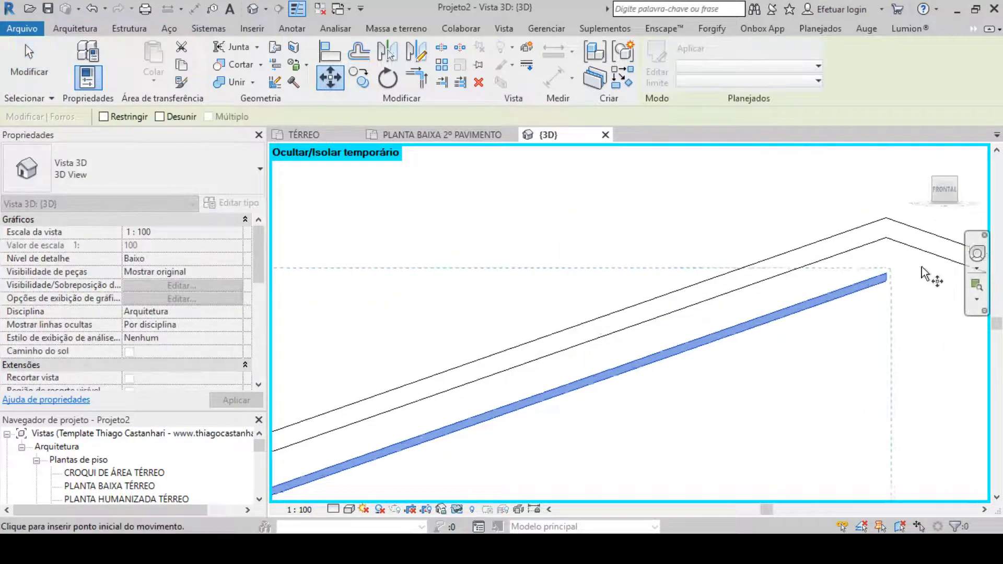
left_click(833, 297)
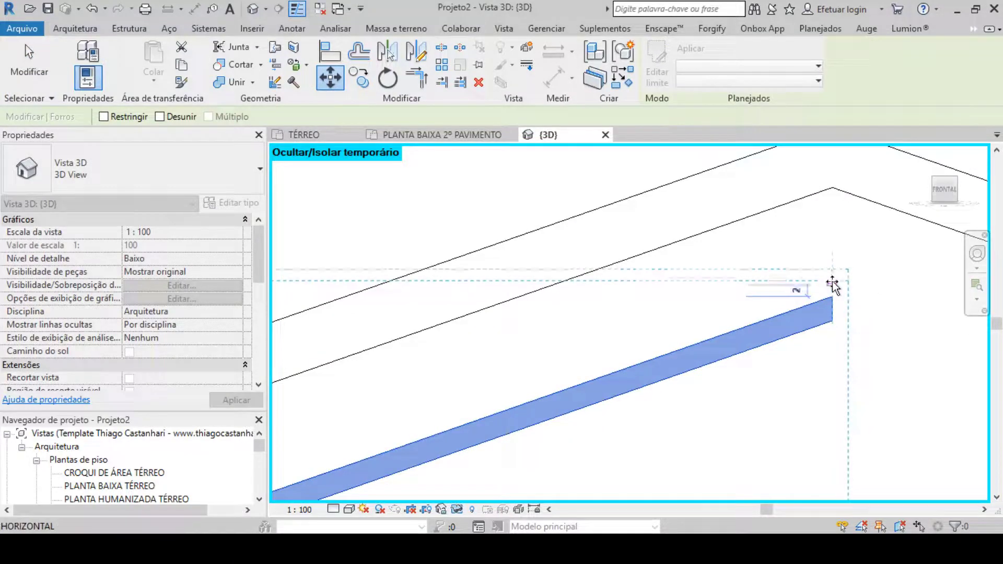
left_click(833, 192)
scroll(820, 261, "down", 4)
scroll(811, 299, "down", 2)
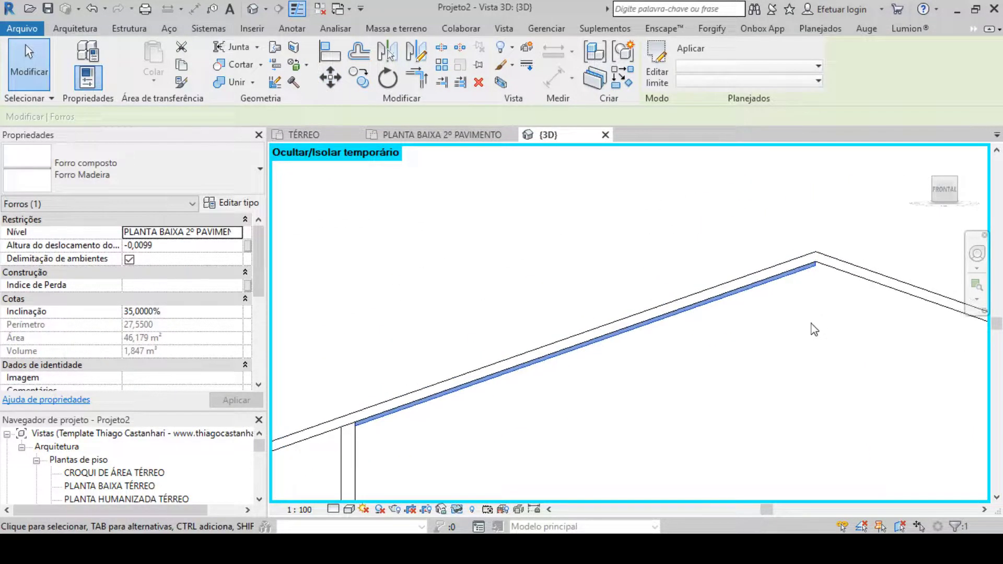
Nudge the ceiling down in small increments to a height offset of about -0,27.
key("Down")
key("Down")
key("Down")
key("Down")
key("Down")
key("Down")
key("Down")
key("Down")
key("Down")
key("Down")
key("Down")
key("Down")
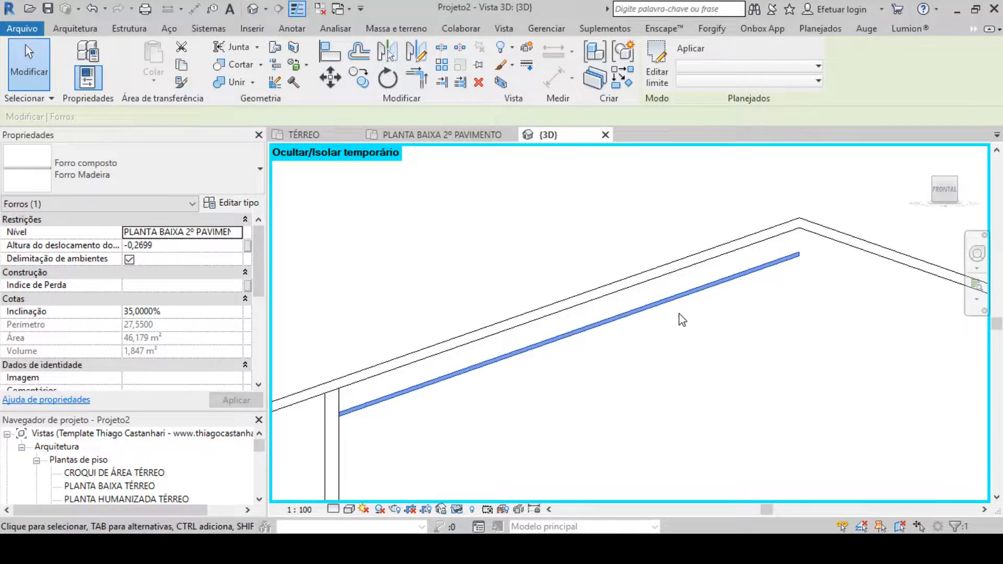
Set the ceiling's height offset to -0,25 and inspect its position beneath the roof in 3D.
left_click(173, 246)
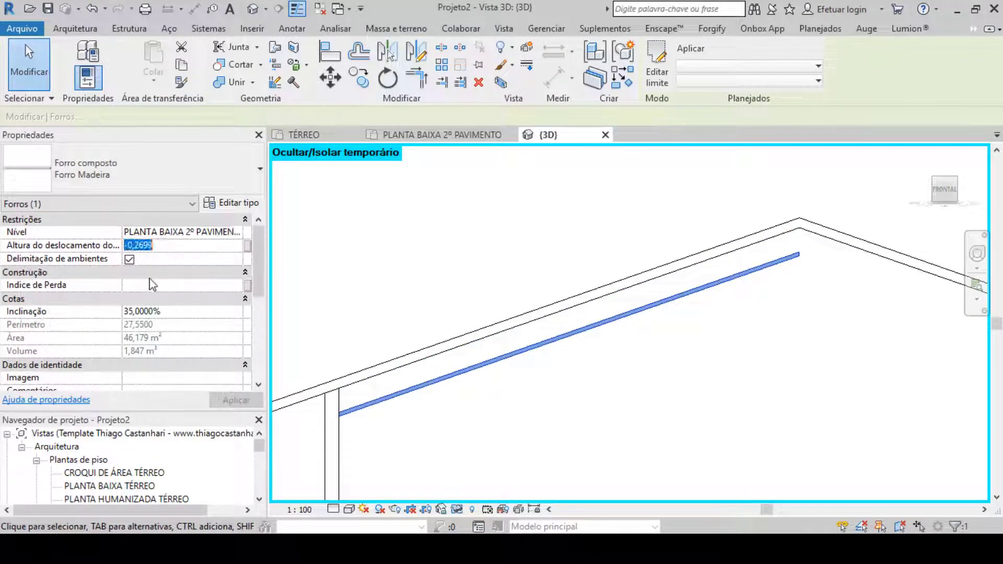
type("-,25")
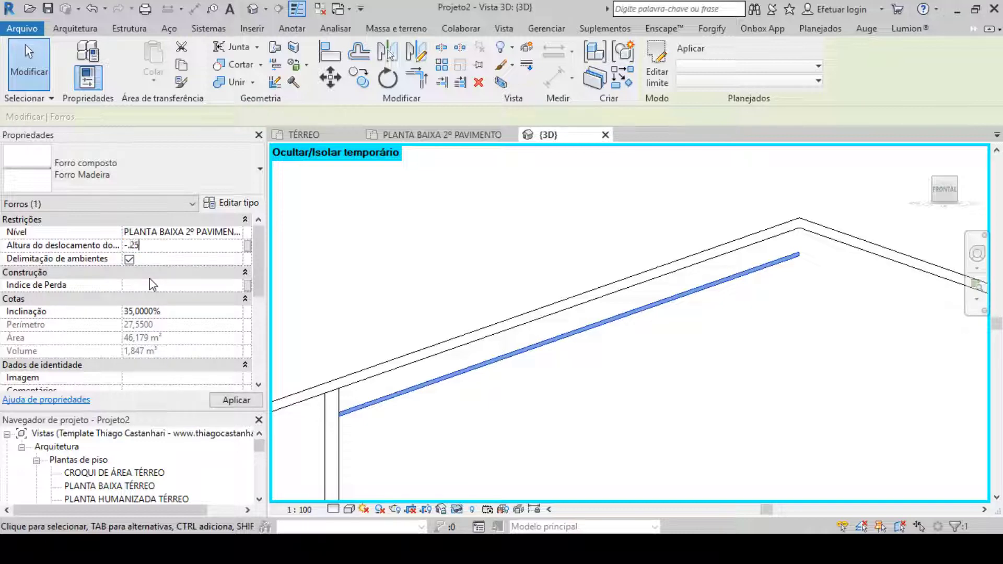
type(".25")
key("Return")
left_click(618, 201)
scroll(617, 204, "down", 3)
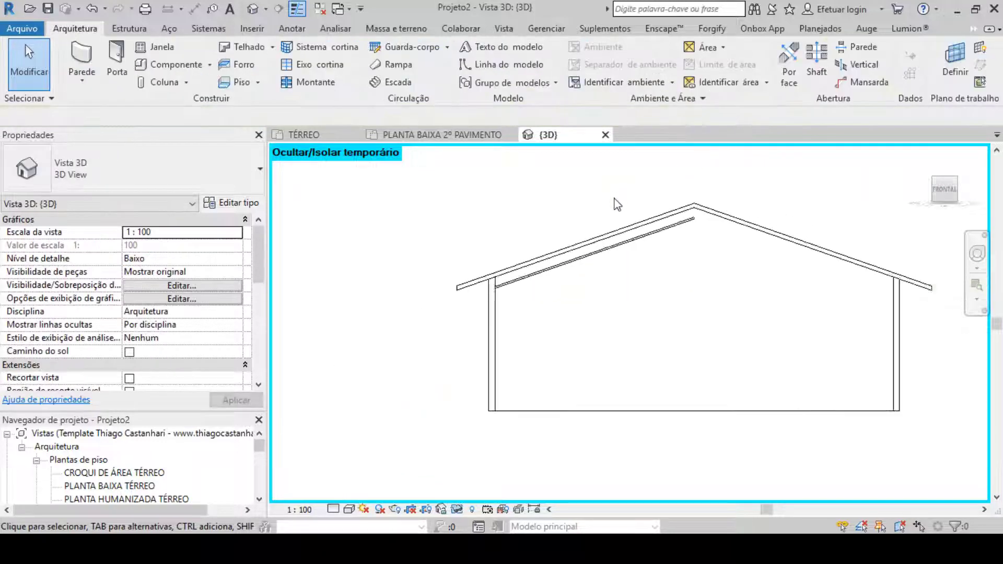
middle_click_drag(618, 203, 727, 292, "shift")
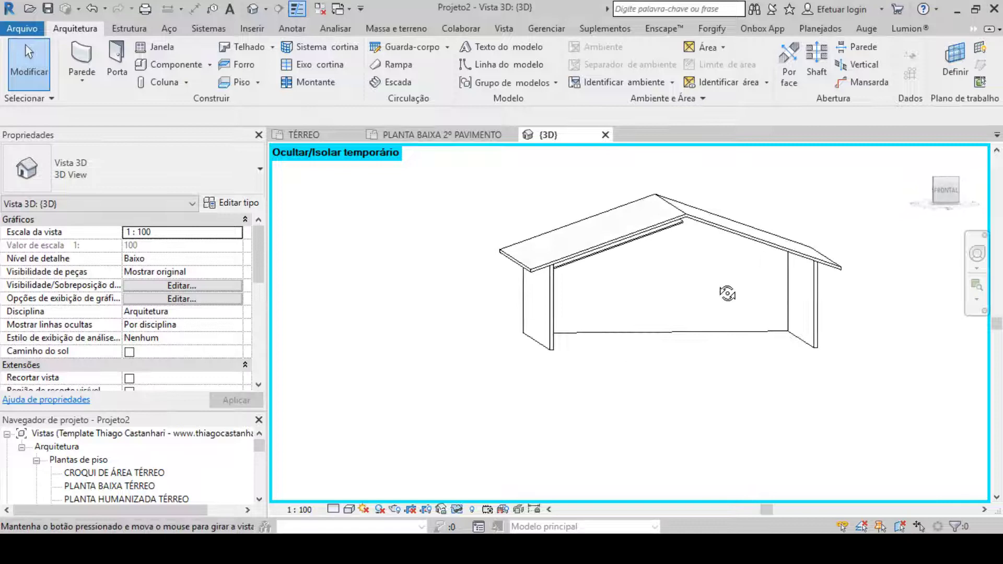
Set the work plane by picking the roof's front gable face in the 3D view.
left_click(684, 235)
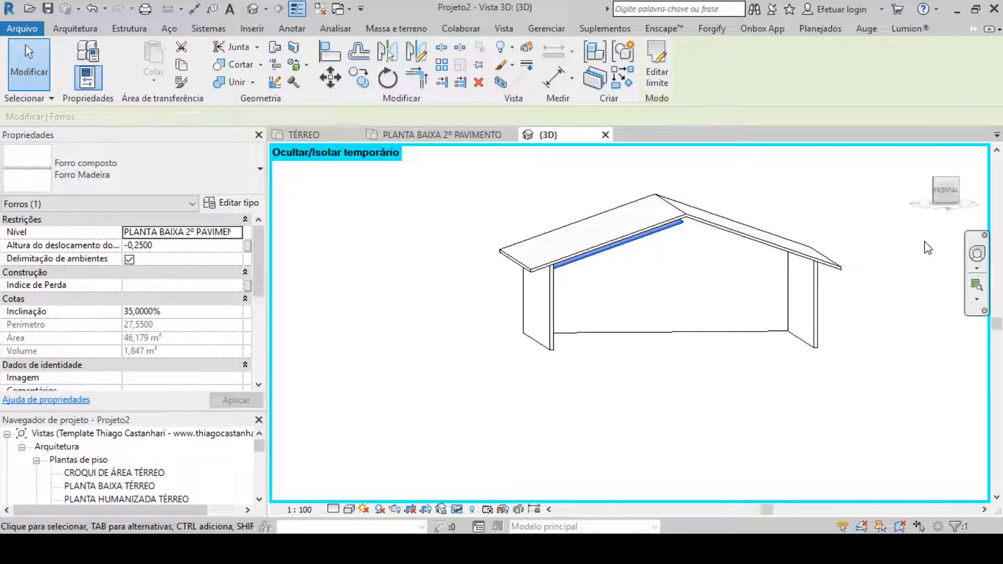
left_click(755, 185)
middle_click_drag(755, 184, 589, 239, "shift")
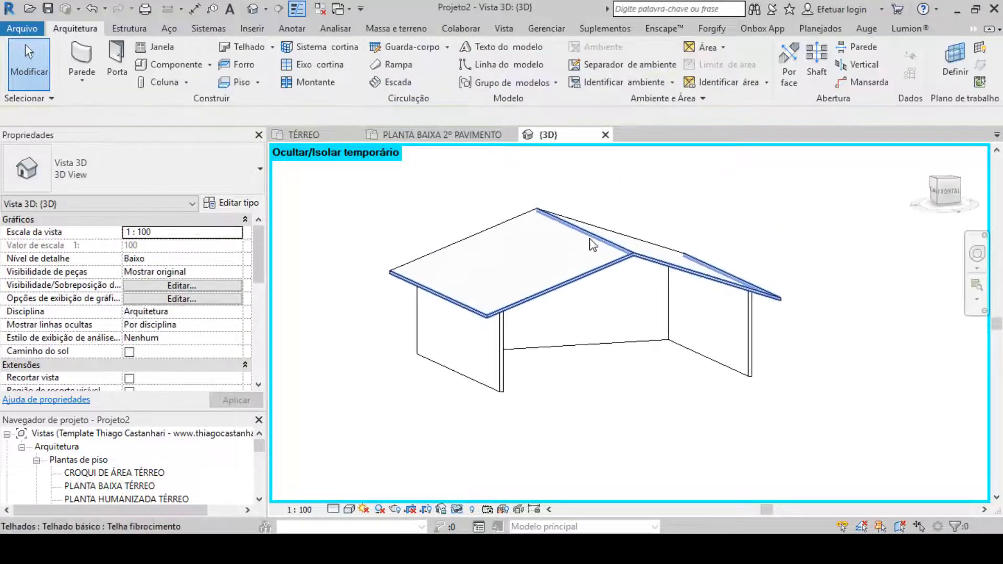
scroll(590, 239, "up", 1)
middle_click_drag(746, 400, 698, 364, "shift")
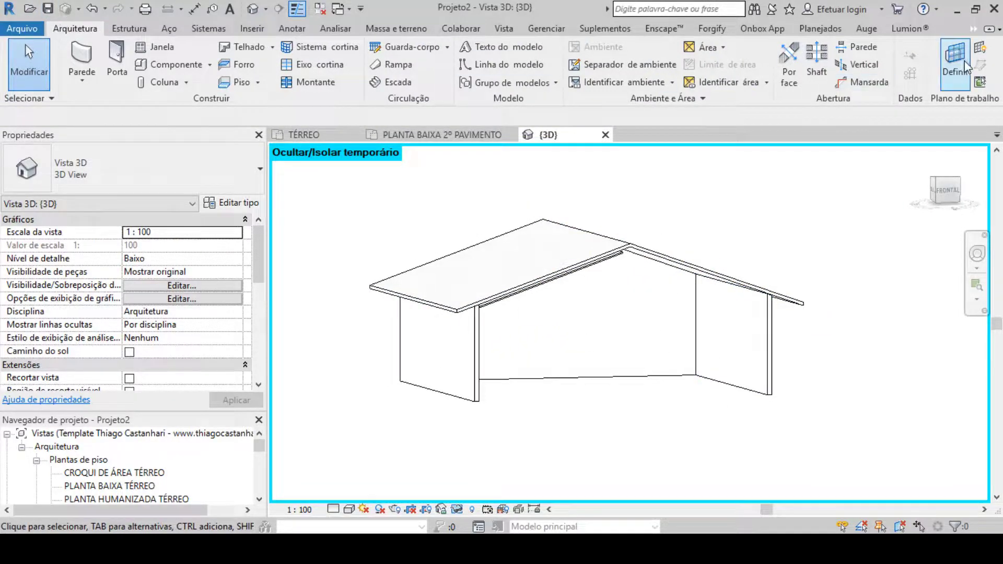
left_click(957, 65)
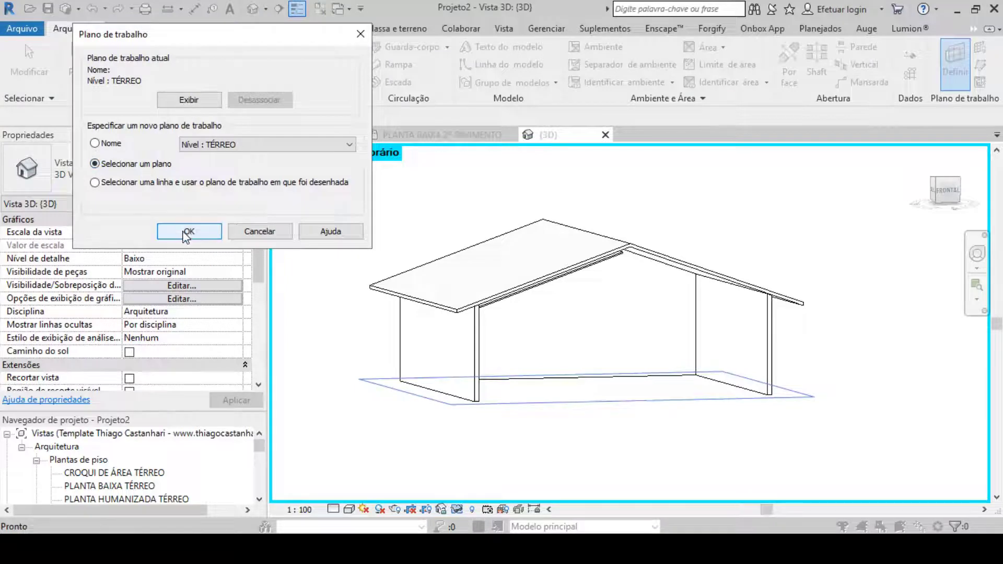
left_click(189, 232)
scroll(627, 243, "up", 4)
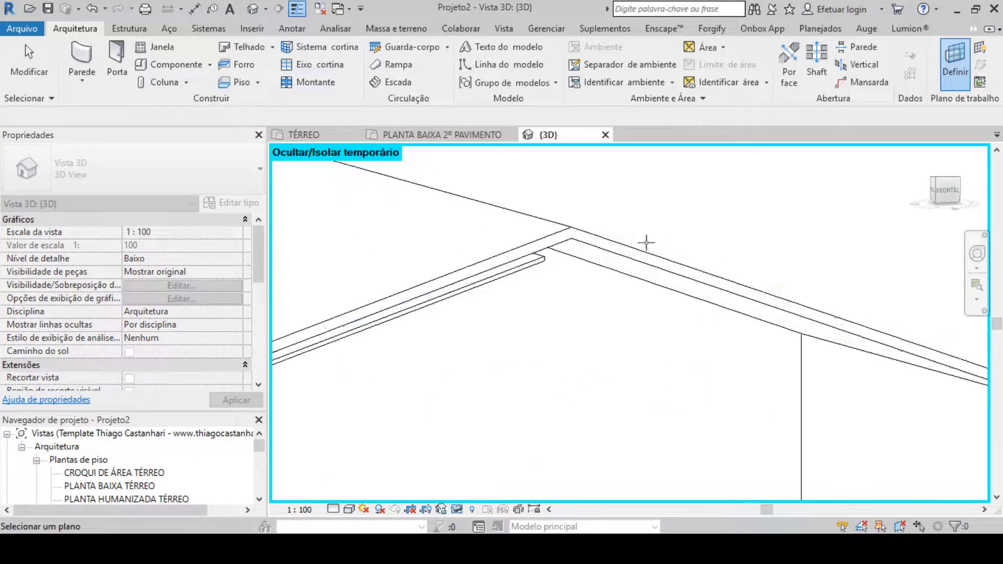
left_click(580, 232)
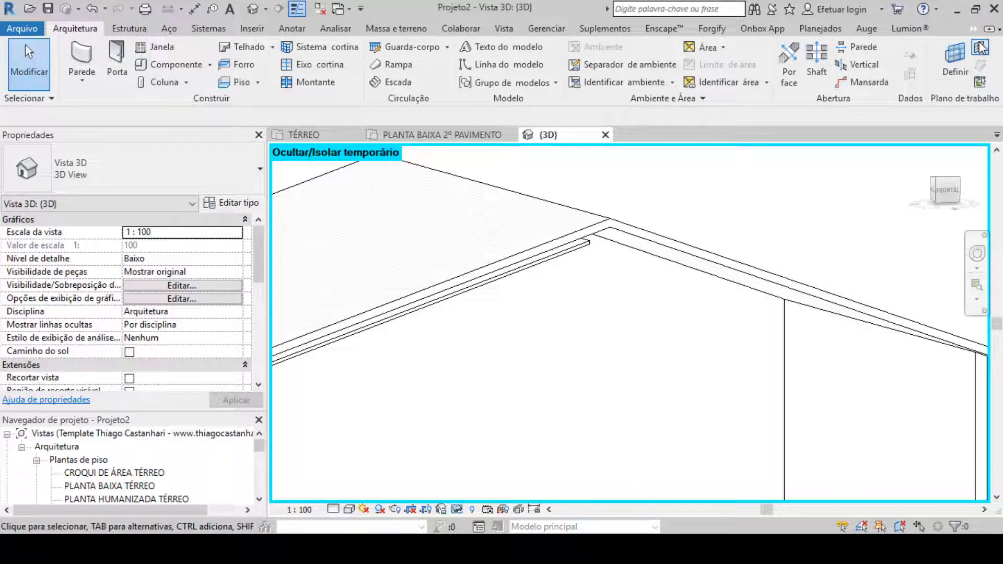
Display the work plane, check that it lies on the roof's front gable face, and hide it again.
left_click(981, 51)
scroll(782, 183, "down", 5)
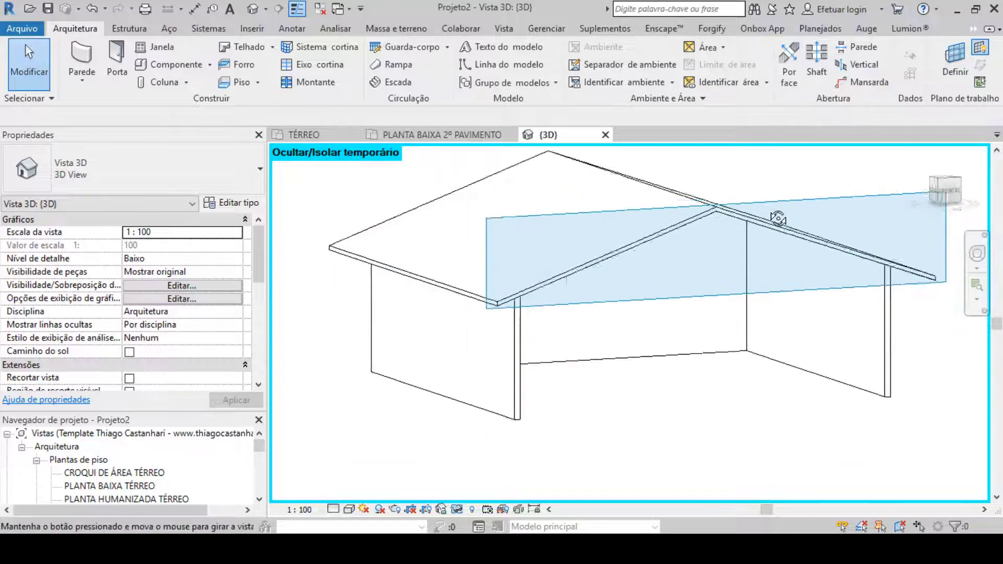
middle_click_drag(782, 183, 742, 247, "shift")
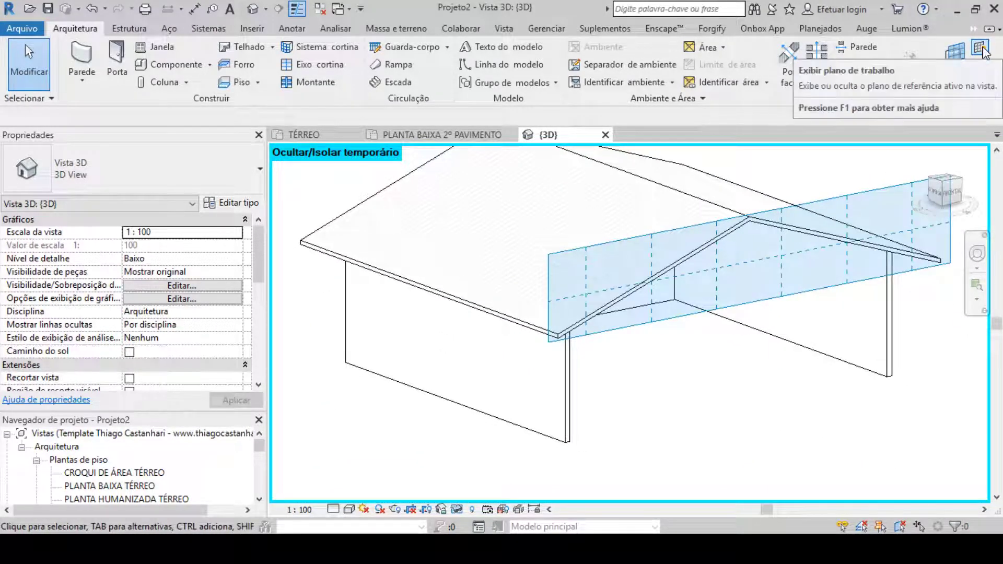
left_click(983, 47)
Mirror a copy of the ceiling in the front view about a vertical axis drawn through the roof's ridge.
left_click(955, 190)
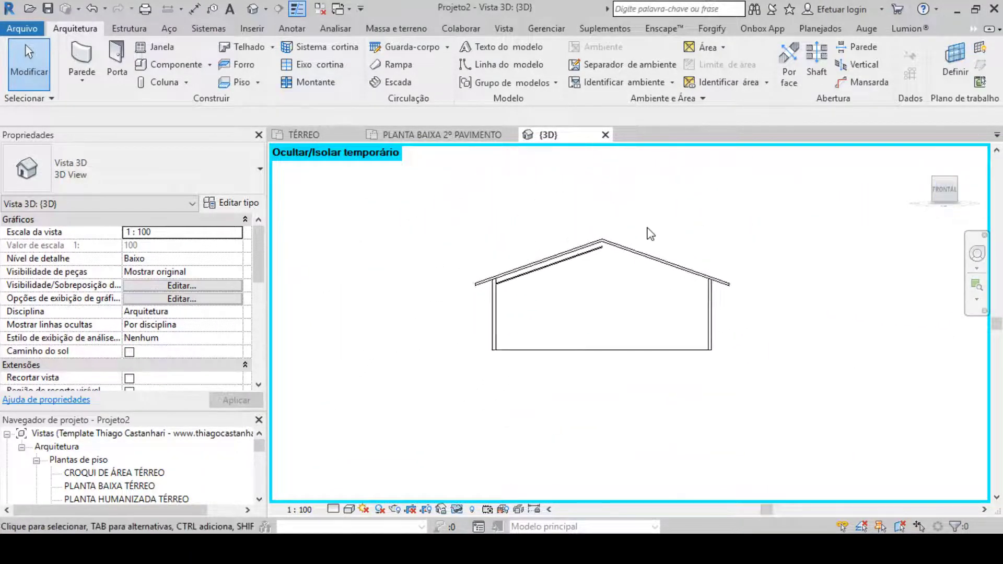
scroll(650, 231, "up", 4)
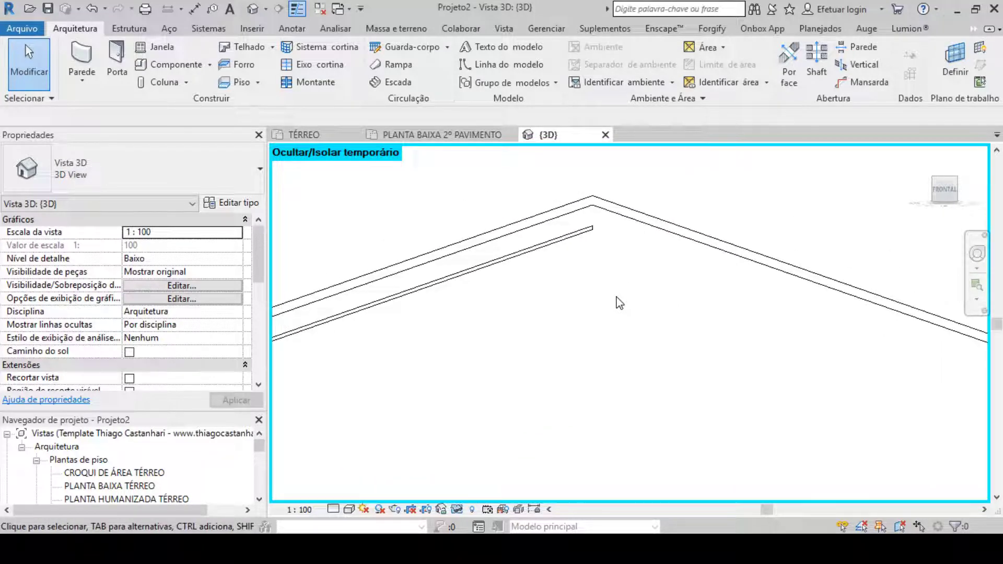
left_click(574, 250)
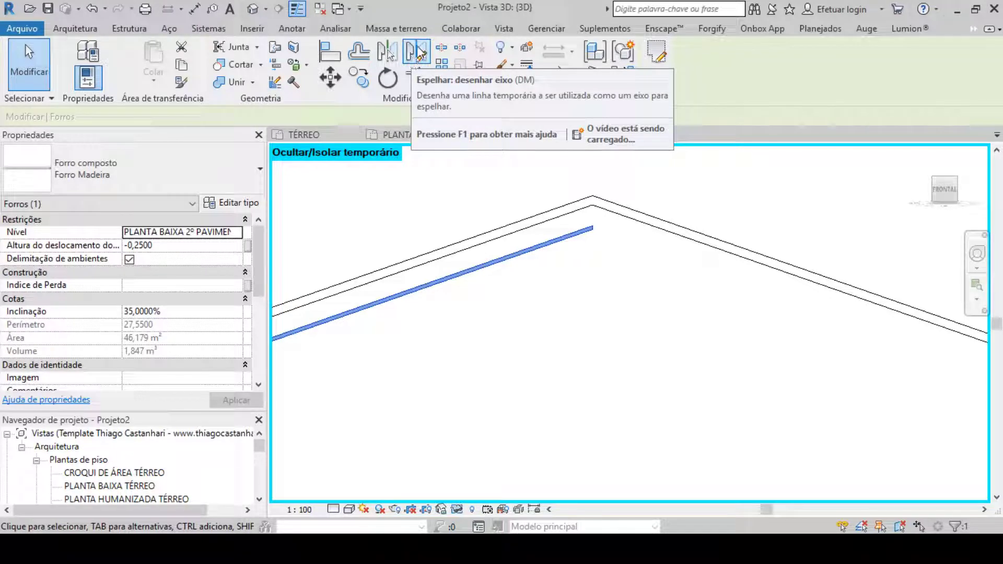
left_click(416, 60)
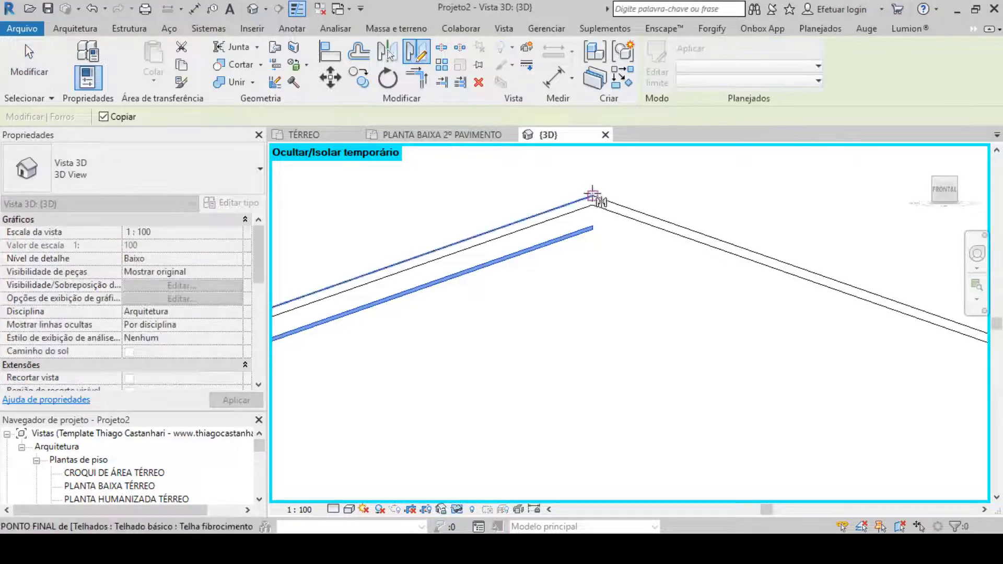
left_click(593, 197)
left_click(593, 169)
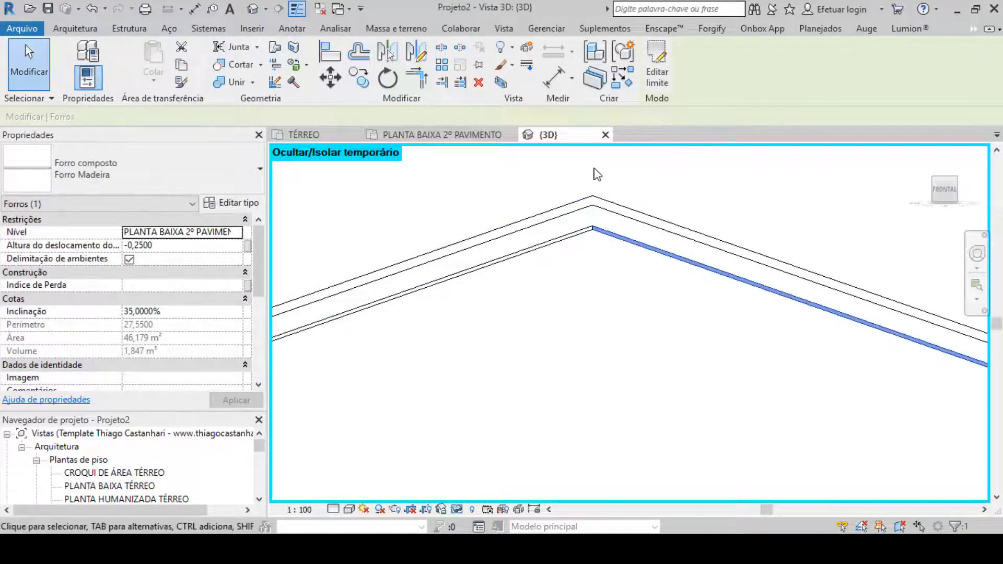
Inspect the two sloped ceilings beneath the gable roof in 3D from several angles.
scroll(600, 190, "down", 4)
left_click(661, 298)
middle_click_drag(661, 297, 712, 328, "shift")
scroll(716, 294, "up", 3)
middle_click_drag(715, 294, 668, 285)
scroll(667, 278, "down", 1)
scroll(671, 281, "down", 3)
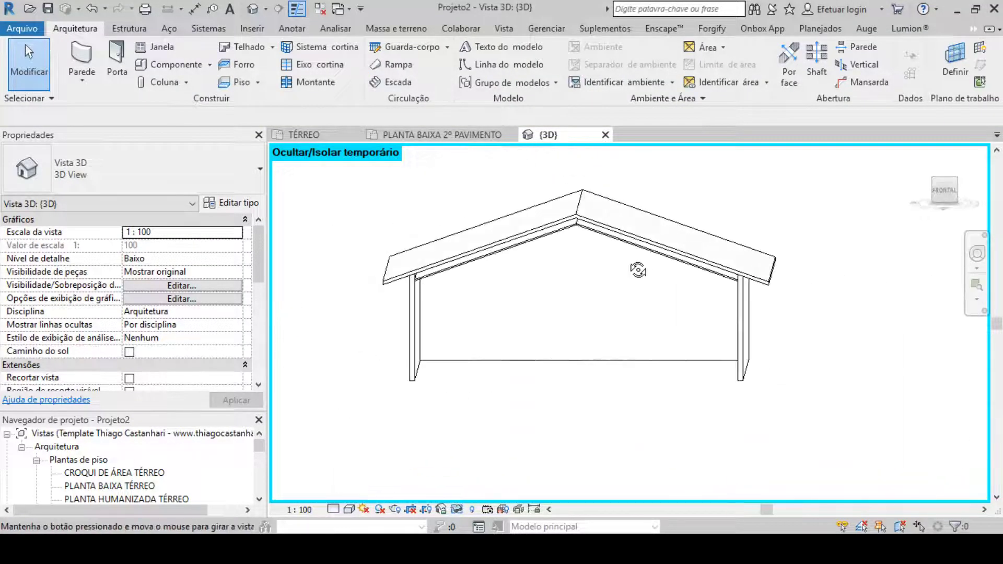
left_click(636, 248)
scroll(747, 293, "up", 2)
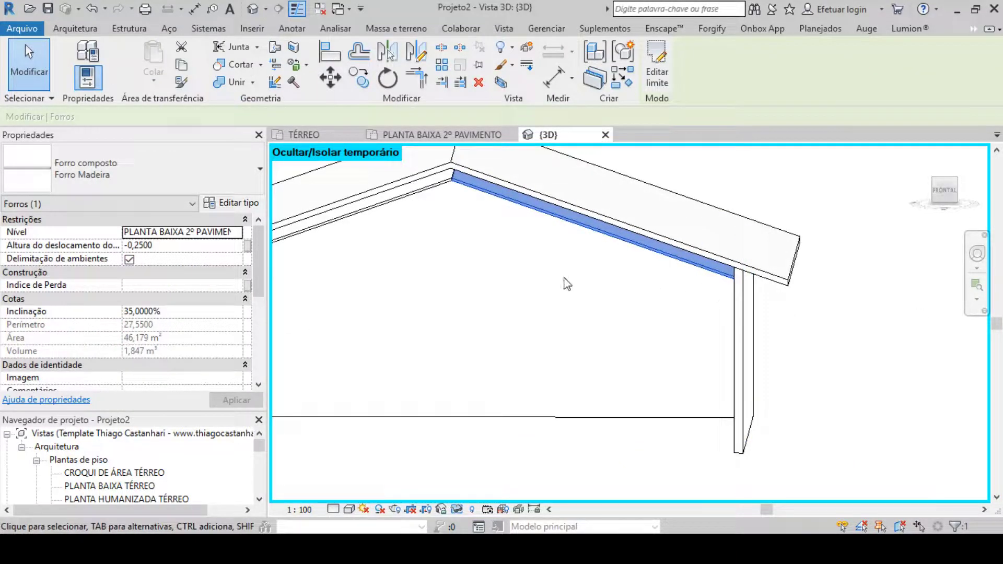
scroll(528, 257, "down", 3)
middle_click_drag(526, 258, 578, 297, "shift")
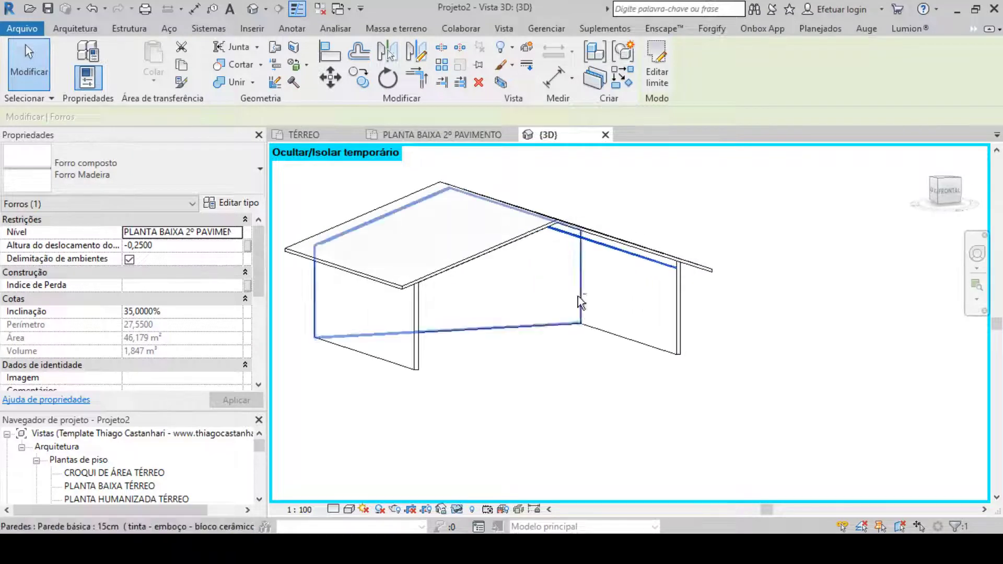
left_click(575, 308)
left_click(762, 291)
middle_click_drag(762, 291, 772, 347, "shift")
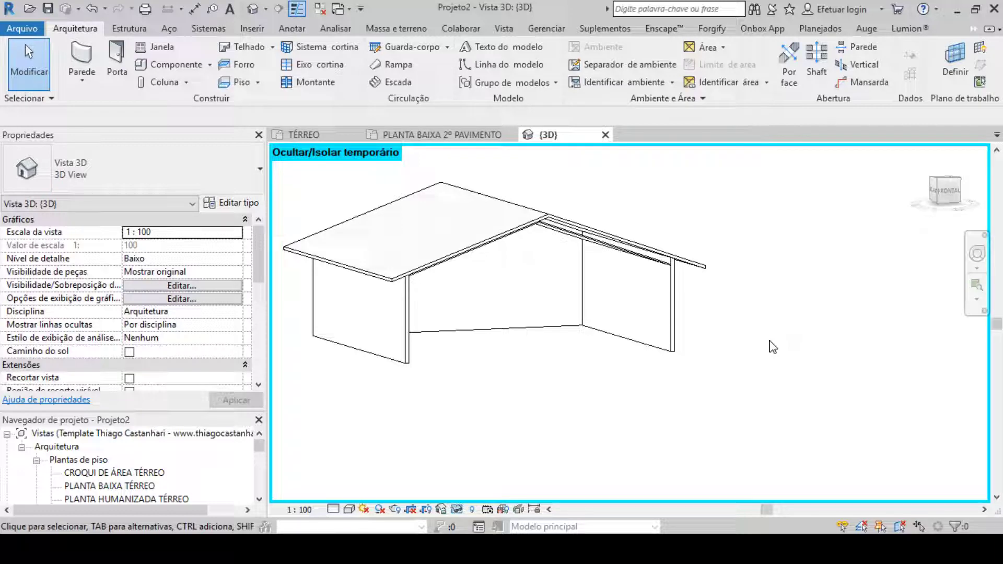
Load the 63_PHILIPS_dayzone-square_f.rfa luminaire from File Explorer and place one on the underside of the mirrored ceiling.
left_click(457, 546)
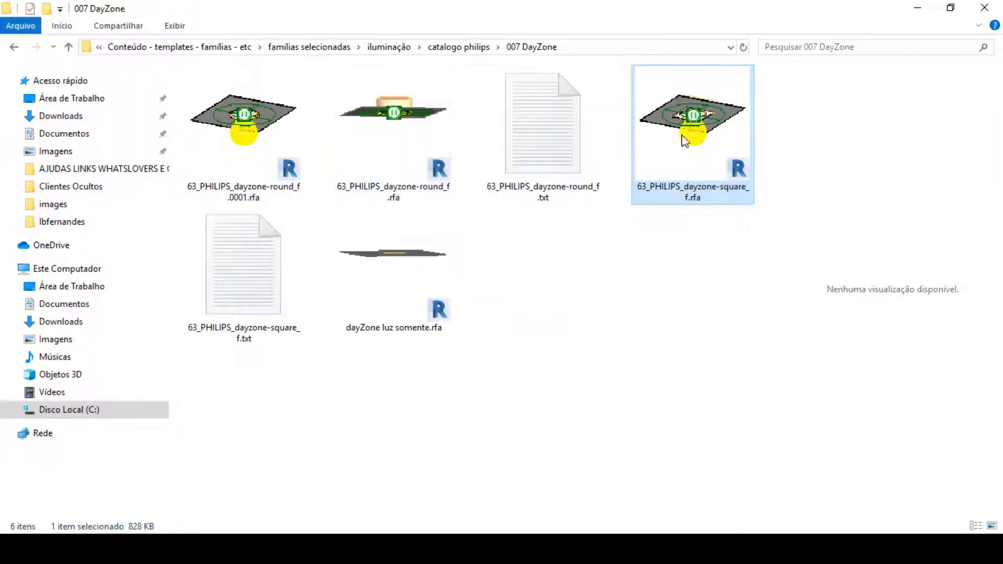
left_click_drag(685, 141, 548, 408)
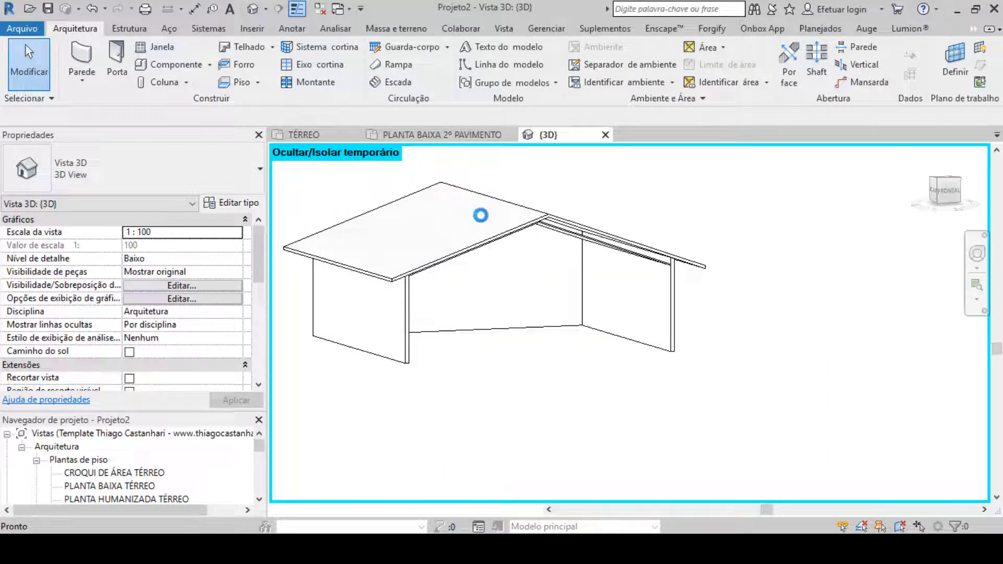
scroll(503, 223, "up", 6)
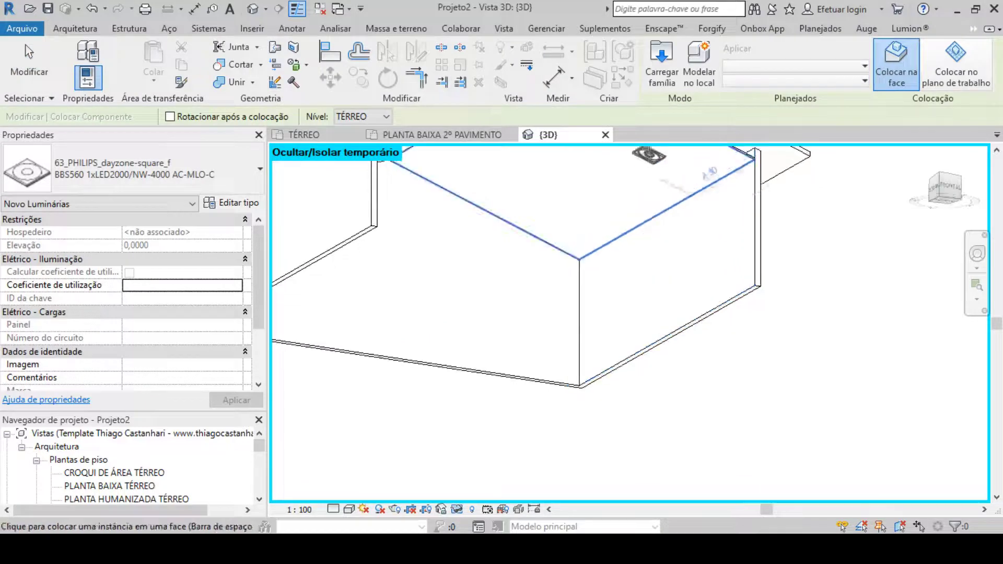
scroll(638, 320, "down", 4)
left_click(613, 306)
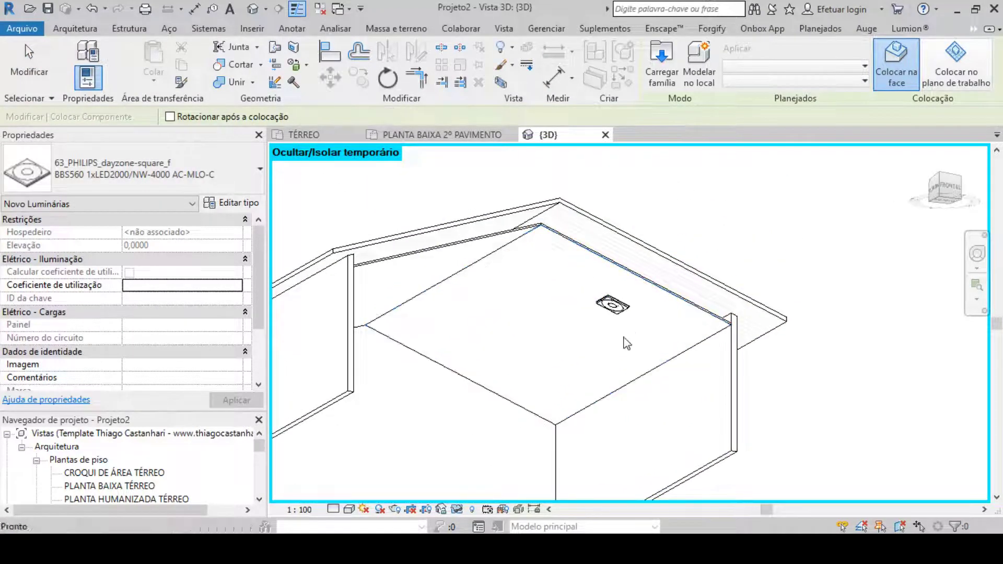
key("Escape")
Delete the original sloped ceiling under the roof's left slope, keeping the mirrored one.
middle_click_drag(627, 346, 658, 383, "shift")
scroll(659, 317, "up", 1)
middle_click_drag(688, 301, 837, 263)
left_click(544, 255)
key("Delete")
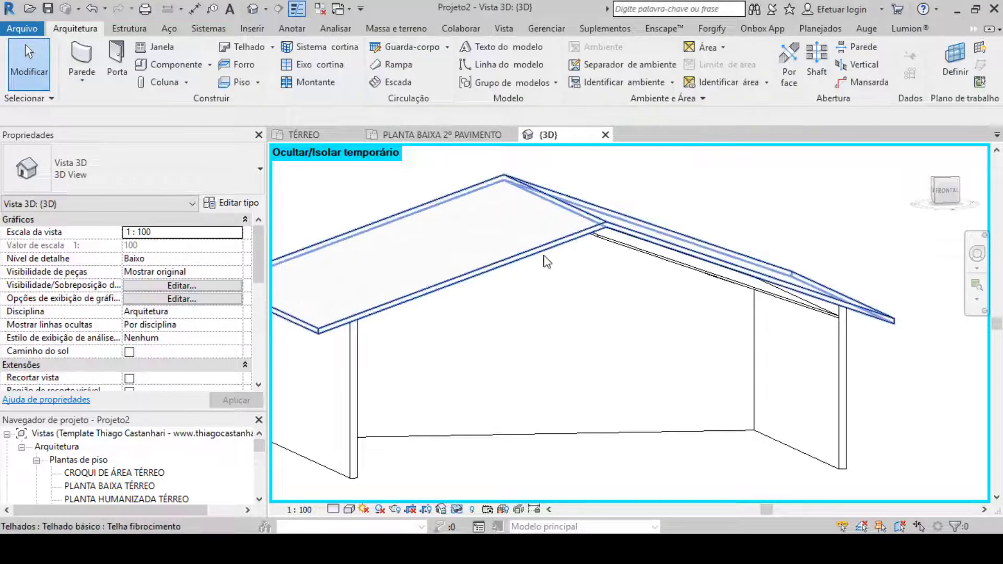
scroll(574, 281, "down", 3)
middle_click_drag(621, 301, 632, 324, "shift")
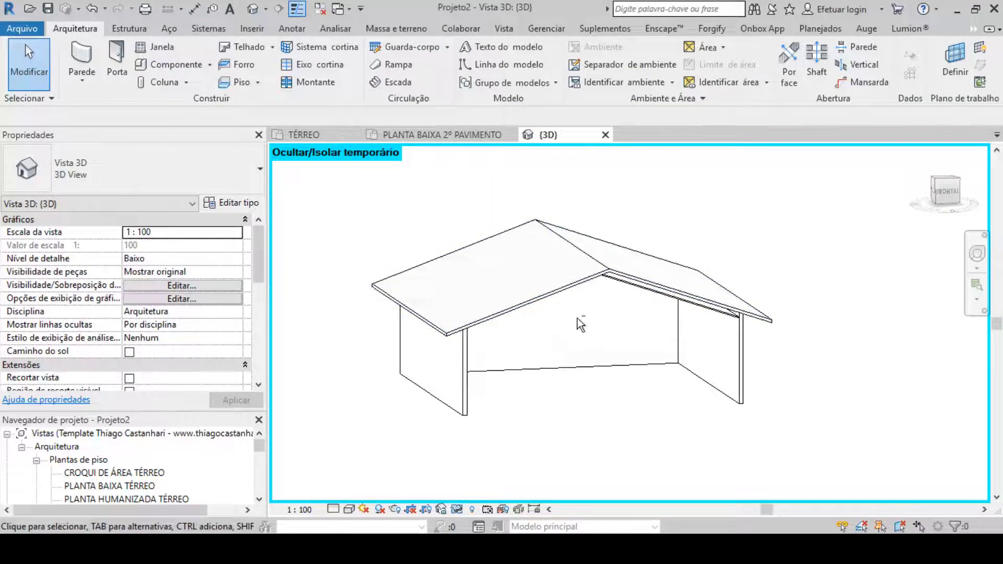
scroll(517, 313, "up", 2)
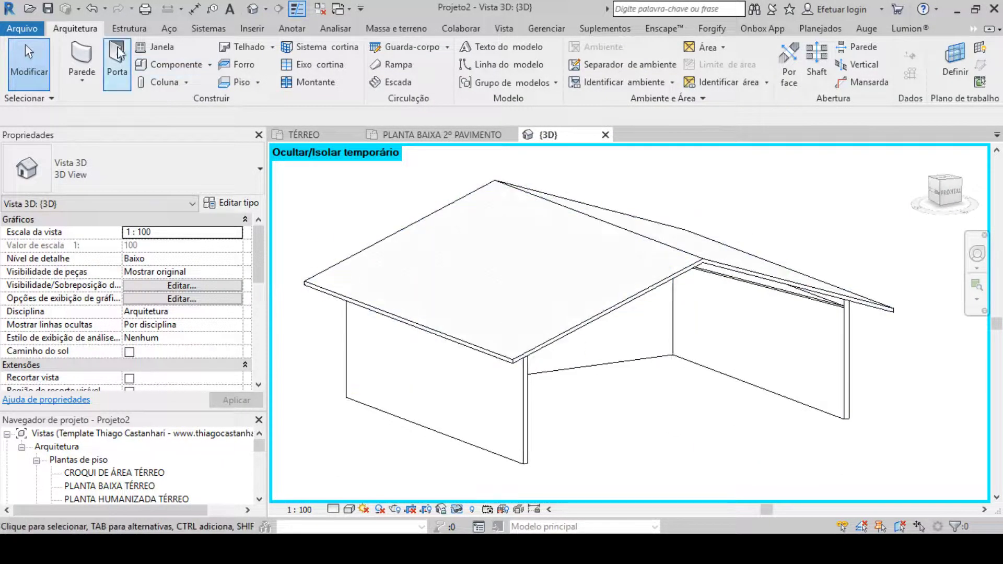
Create an in-place model component in the Forros category.
left_click(210, 64)
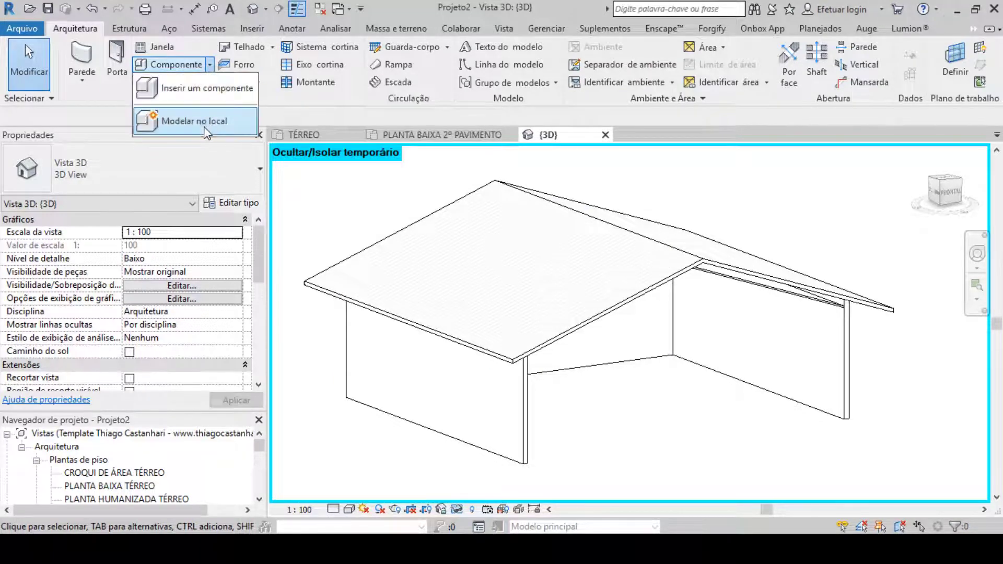
left_click(231, 116)
left_click(380, 202)
key("f")
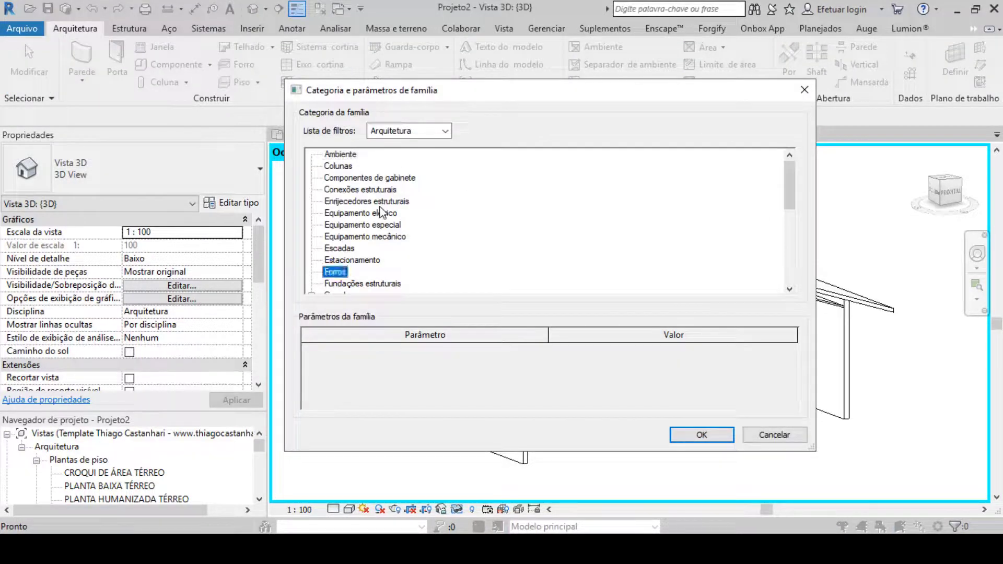
left_click(701, 435)
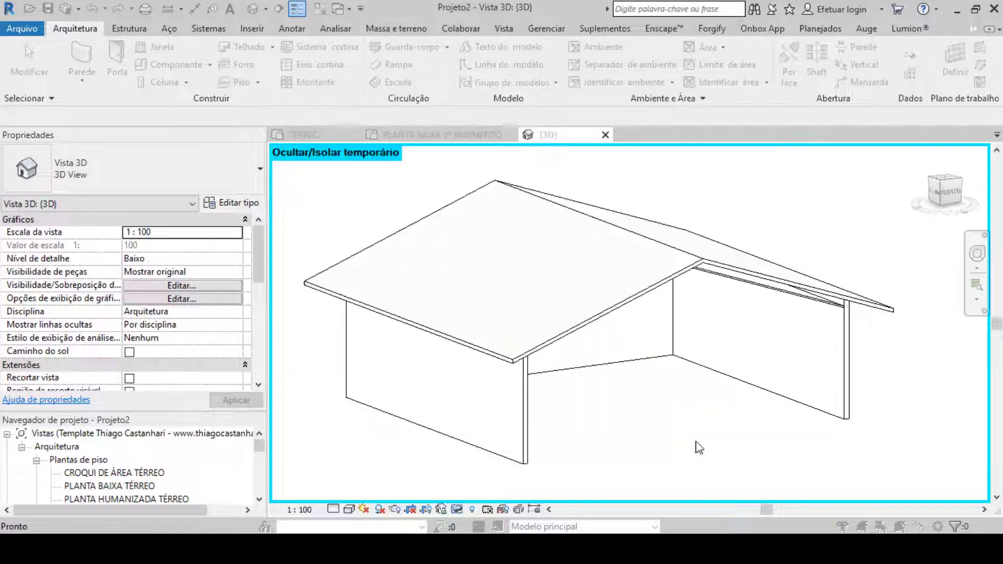
left_click(501, 302)
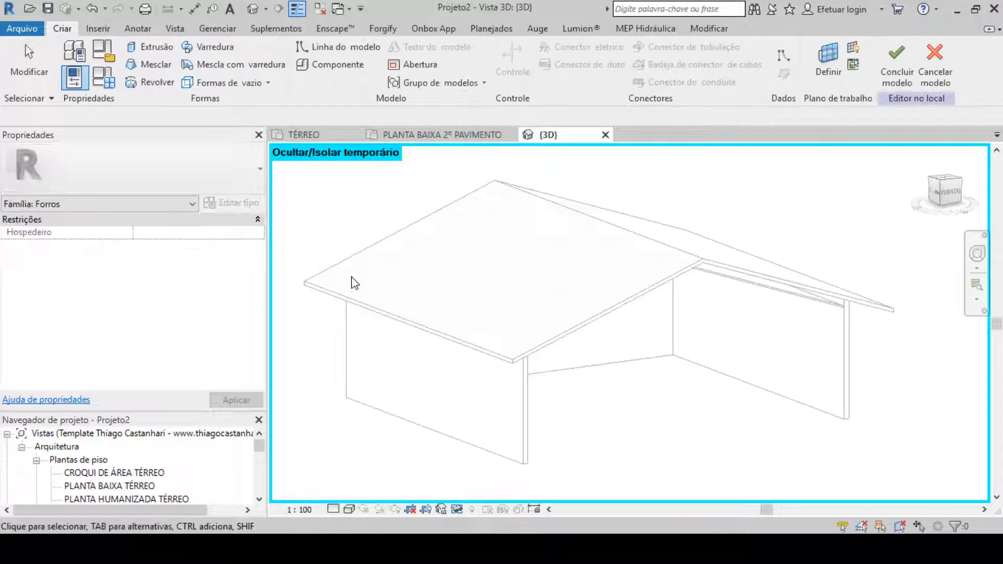
Set the in-place model's work plane by picking the roof's front gable face.
left_click(829, 62)
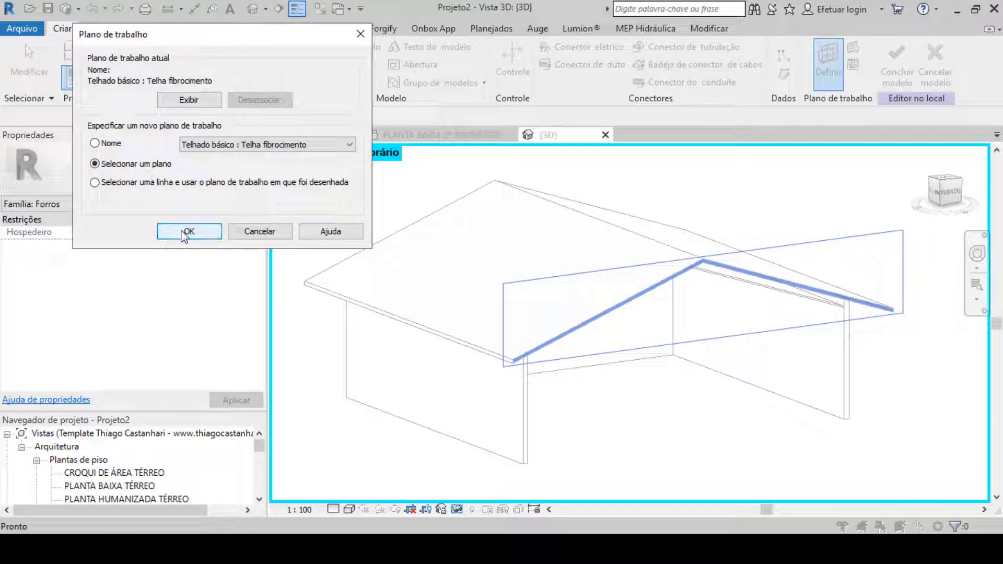
left_click(187, 232)
scroll(614, 314, "up", 5)
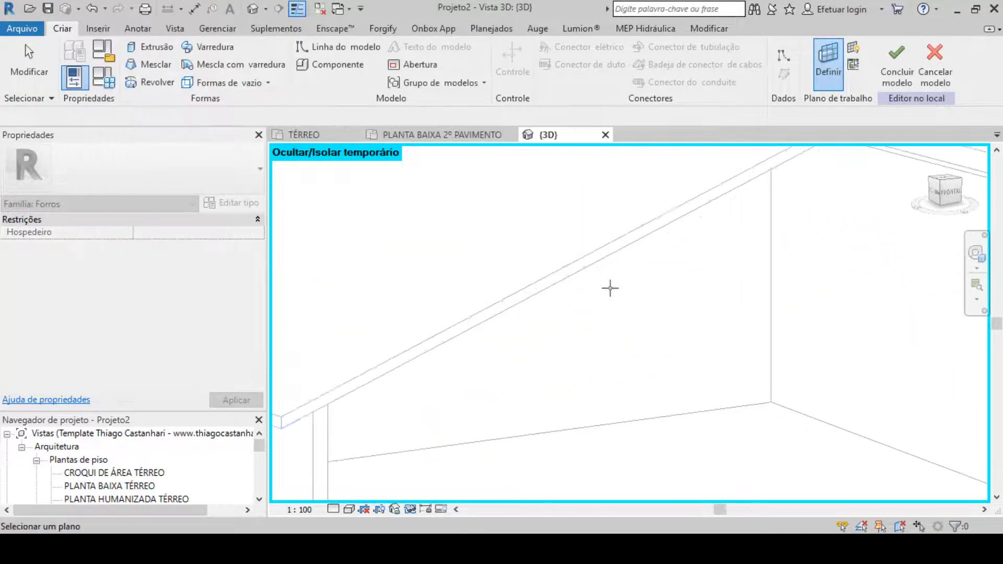
left_click(593, 254)
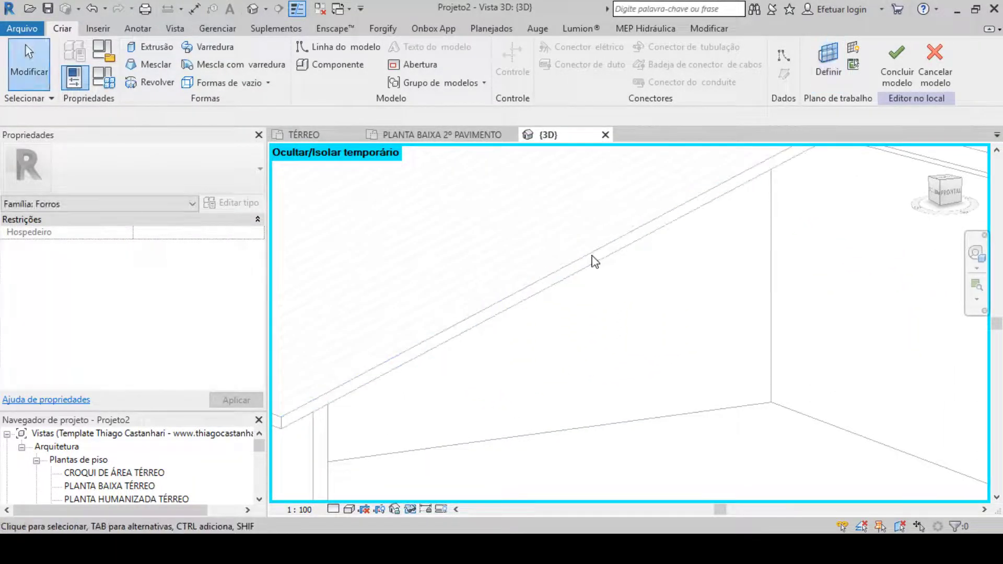
Show the in-place model's work plane to verify its position, hide it, and switch to the front view.
left_click(856, 54)
scroll(703, 256, "down", 5)
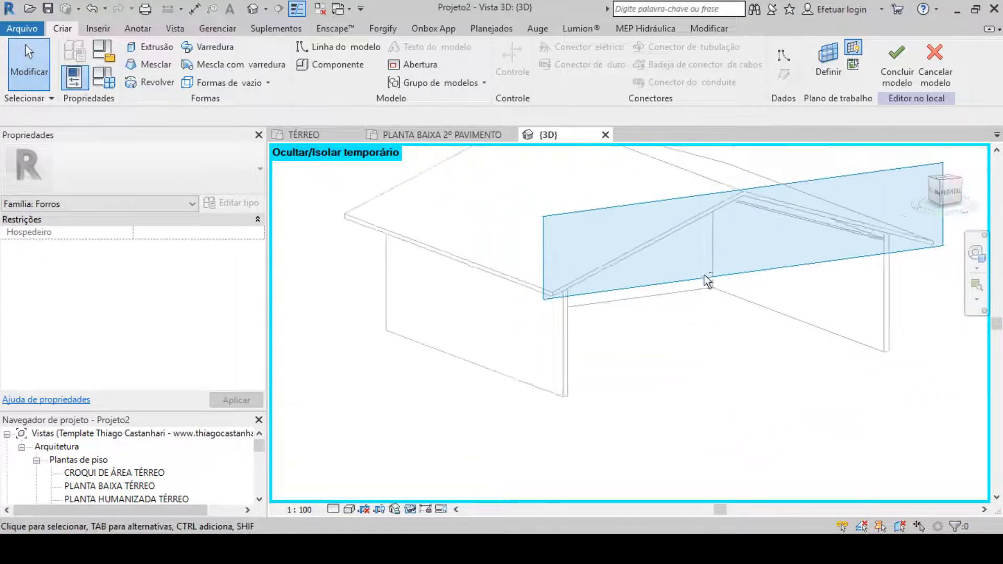
middle_click_drag(703, 284, 762, 326, "shift")
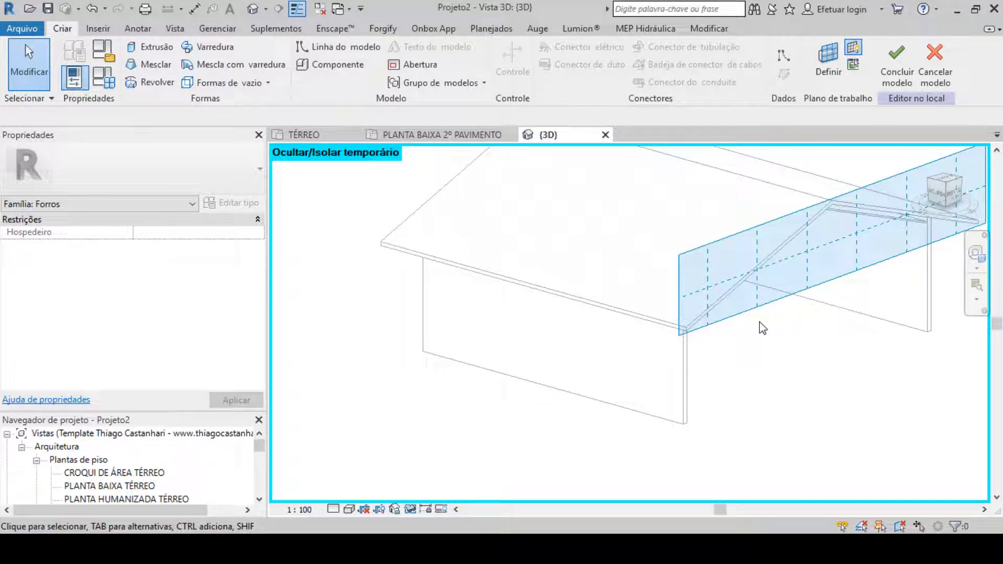
middle_click_drag(764, 348, 605, 349)
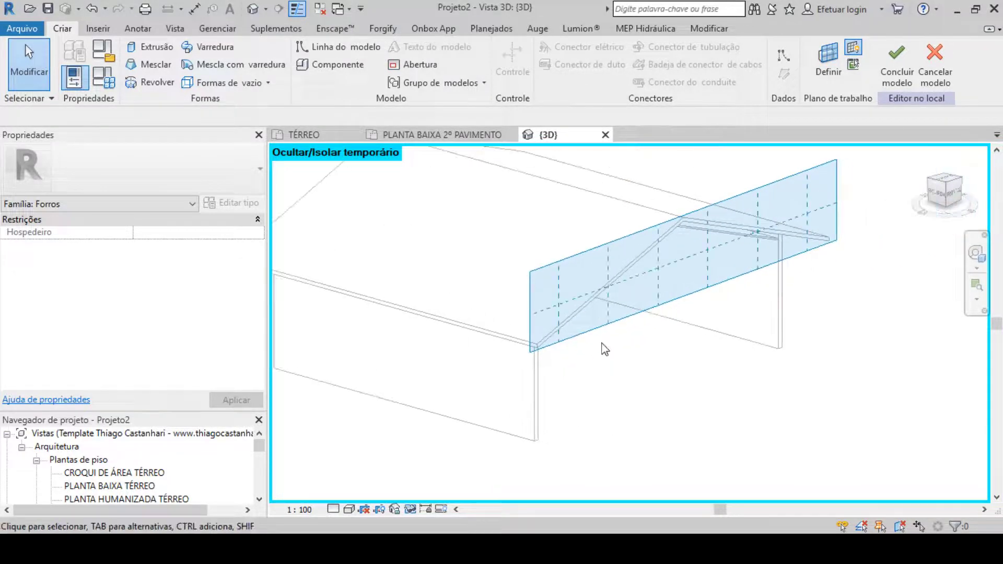
left_click(854, 48)
left_click(961, 198)
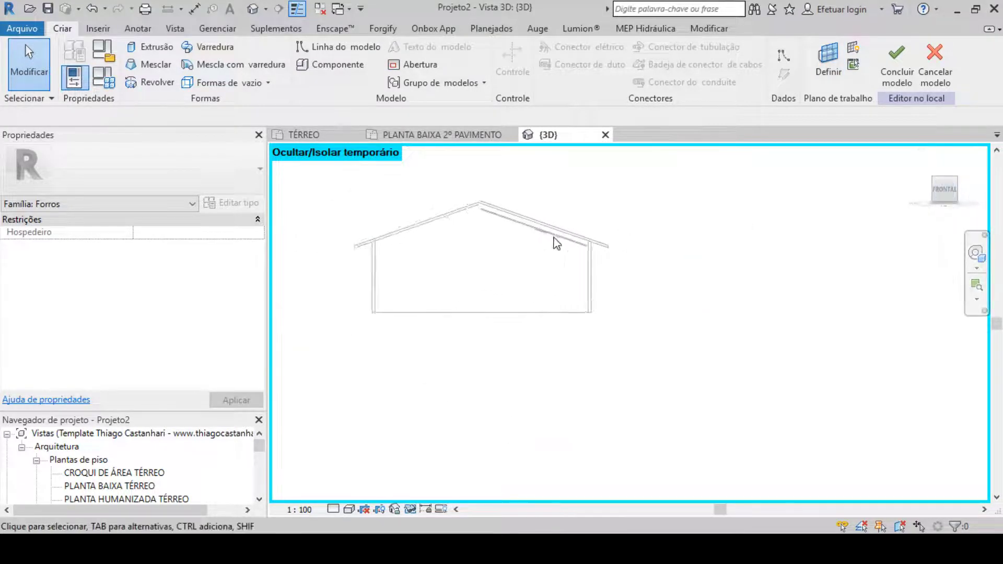
Begin an extrusion profile by picking the left roof slope's underside edge, plus a parallel line offset 0.05 m below it.
scroll(633, 308, "up", 5)
middle_click_drag(494, 251, 577, 268)
left_click(152, 47)
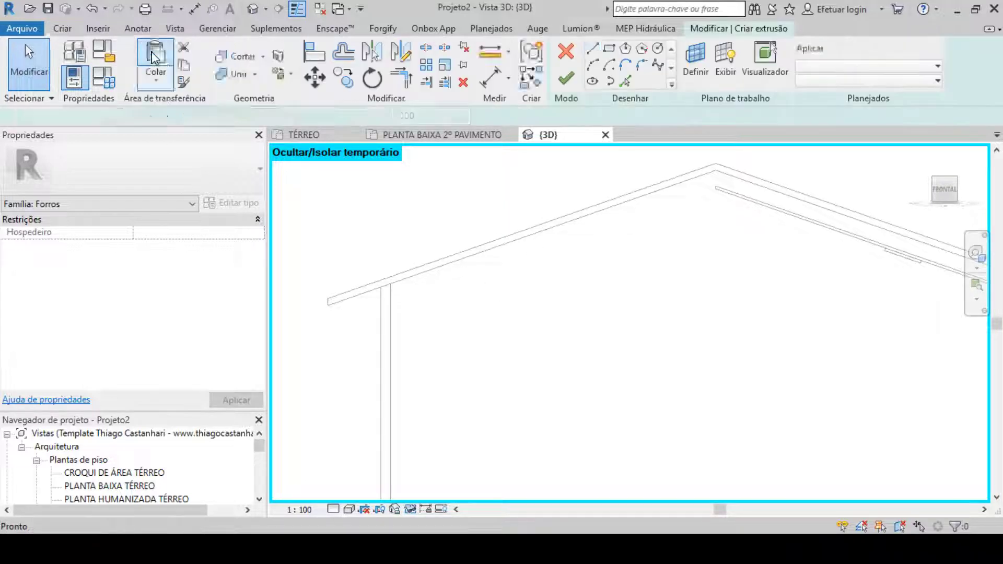
left_click(625, 81)
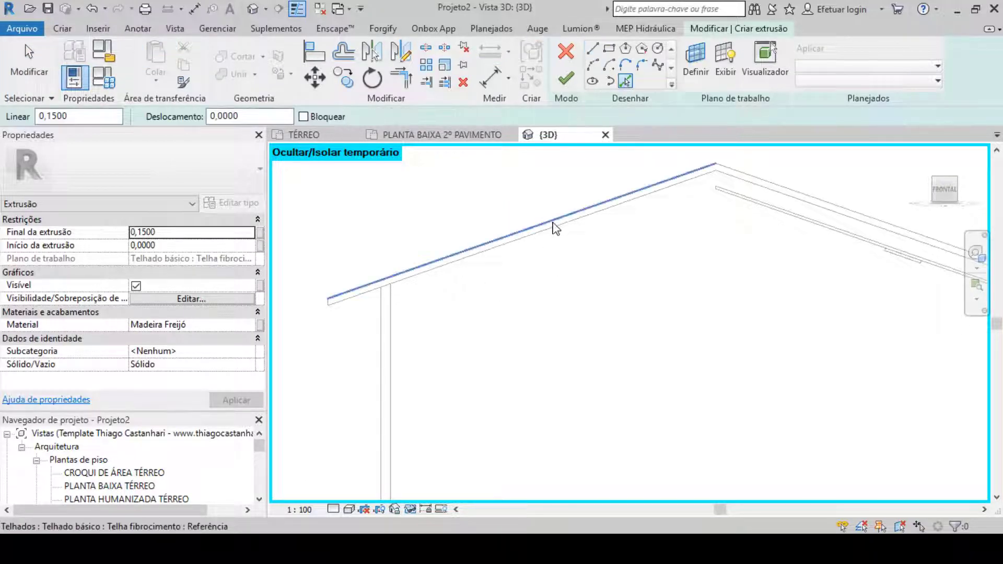
scroll(553, 230, "up", 2)
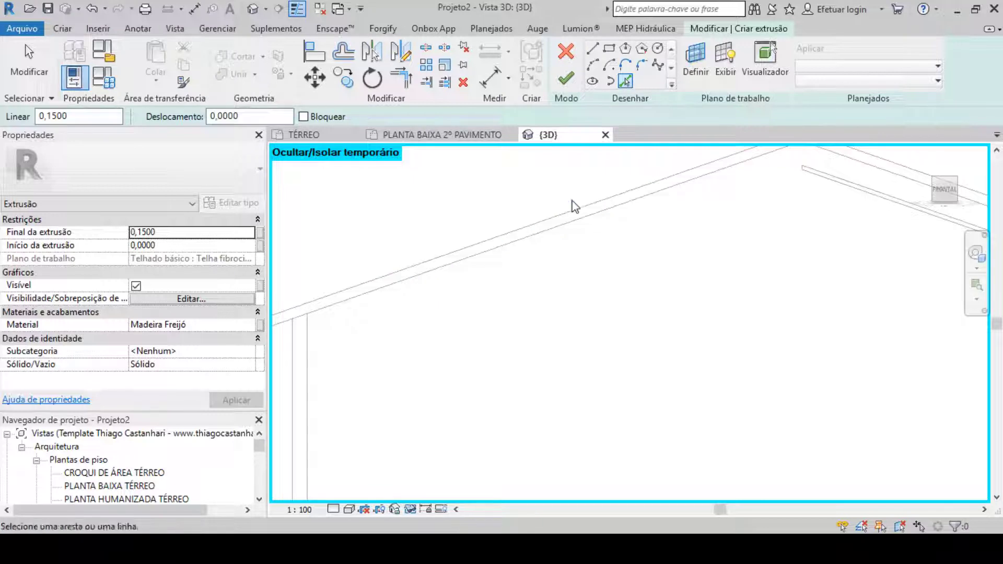
left_click(544, 209)
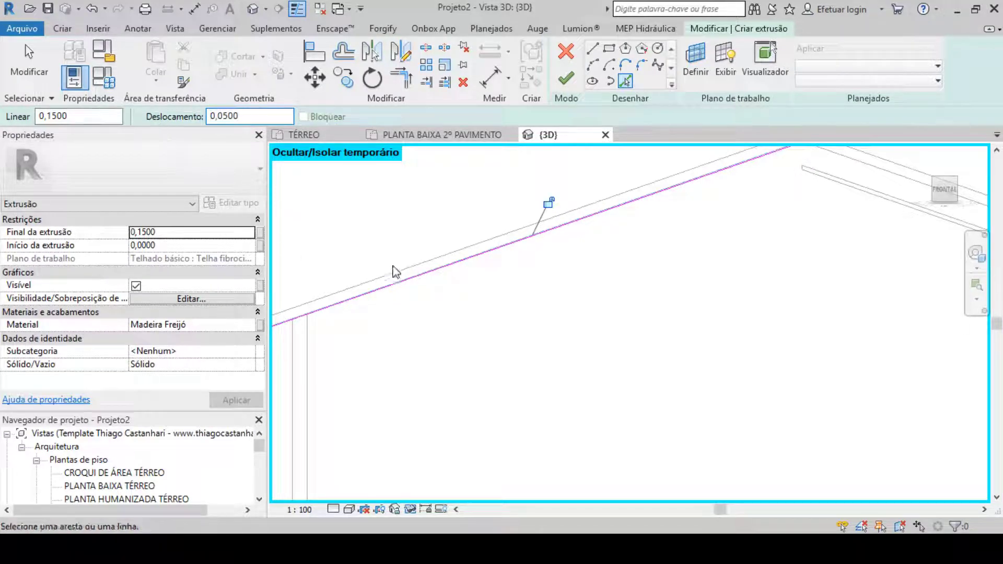
left_click(438, 277)
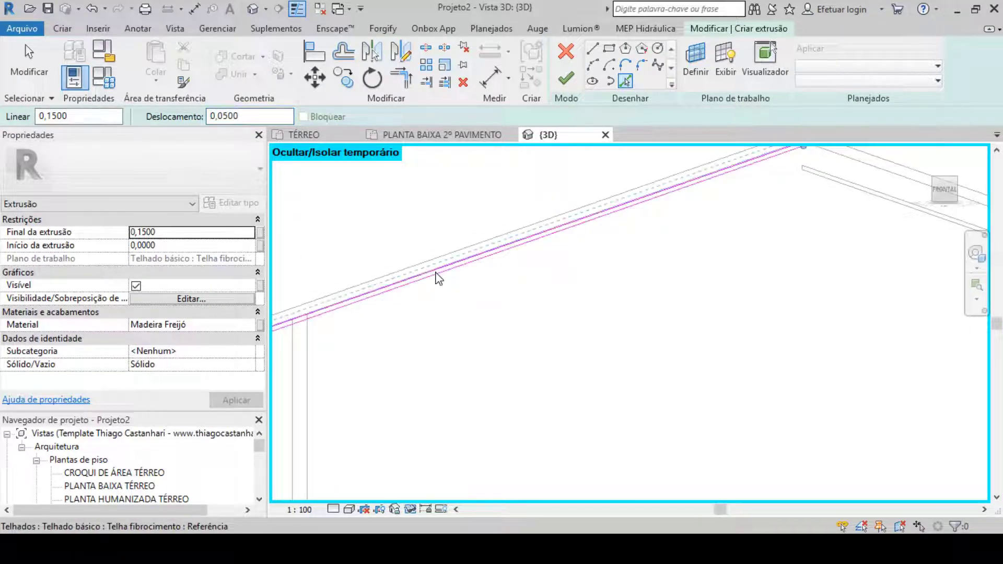
Close the ceiling profile at the ridge with a line joining the ends of the two sloped lines.
scroll(622, 209, "down", 5)
scroll(627, 204, "up", 5)
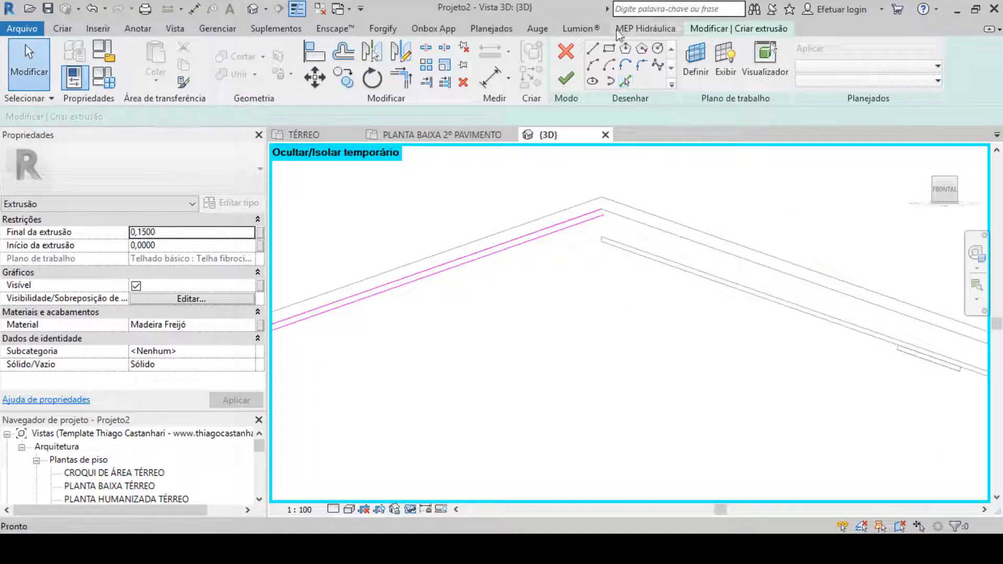
left_click(583, 30)
left_click(62, 29)
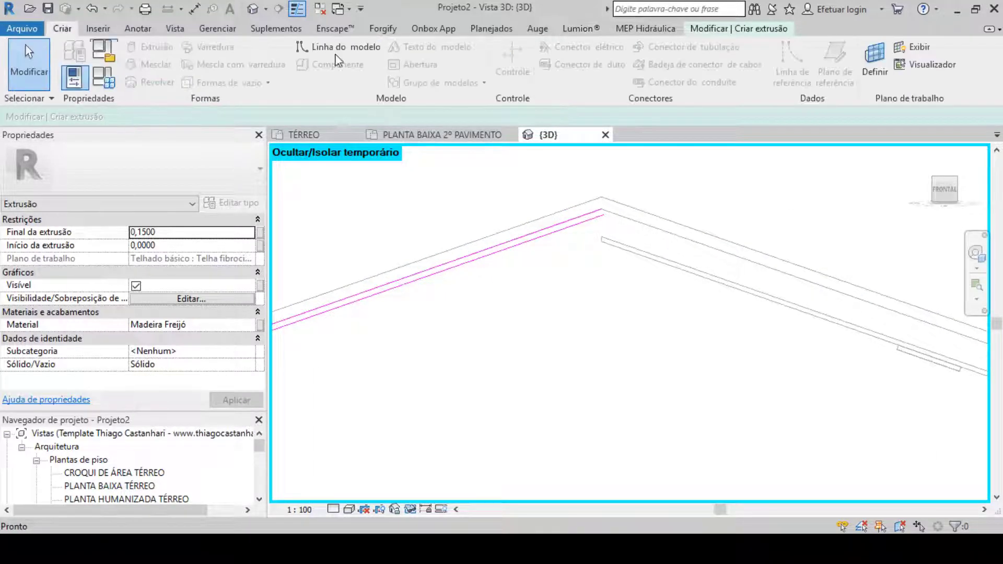
left_click(756, 29)
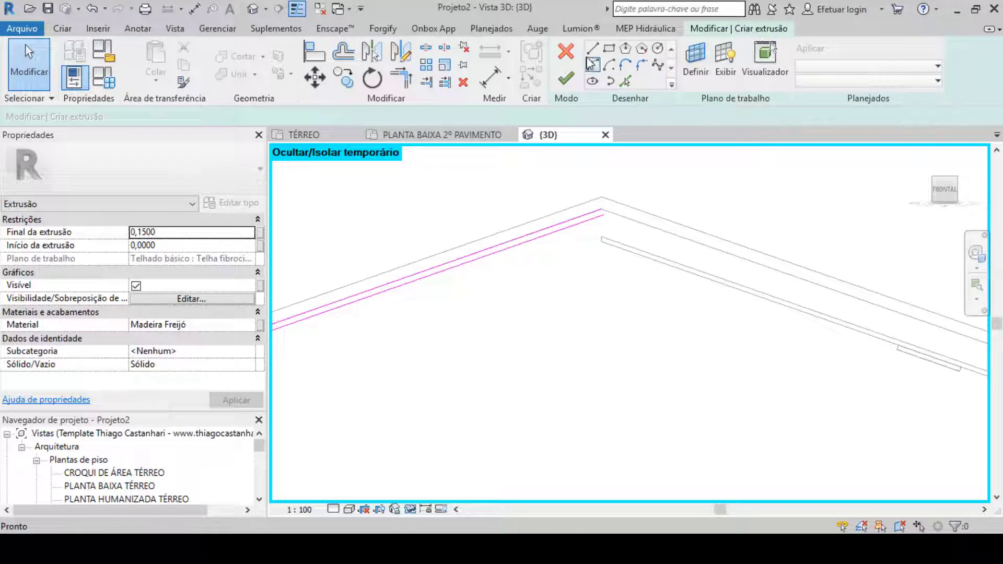
left_click(592, 50)
scroll(615, 208, "up", 4)
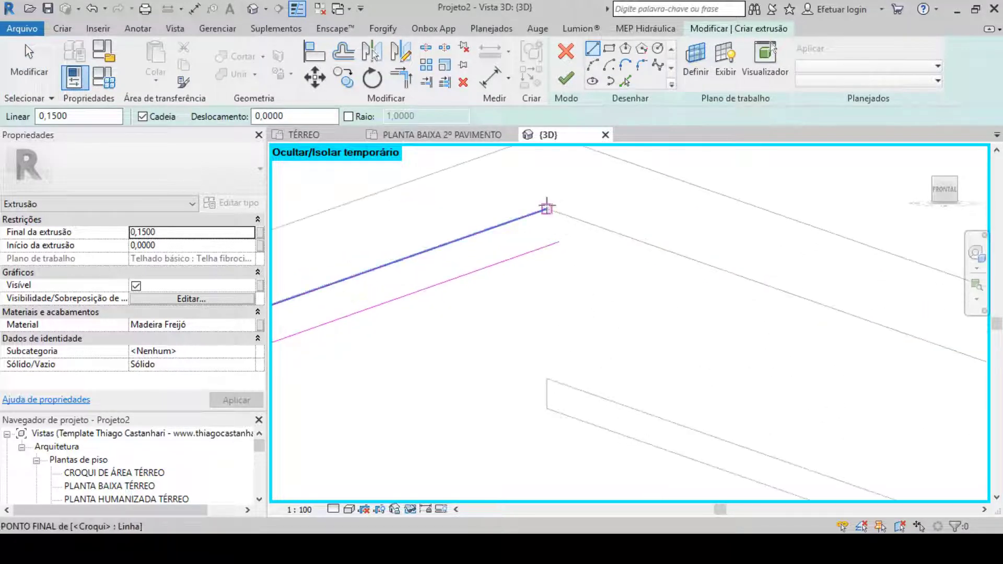
left_click(545, 209)
left_click(559, 242)
scroll(610, 271, "down", 6)
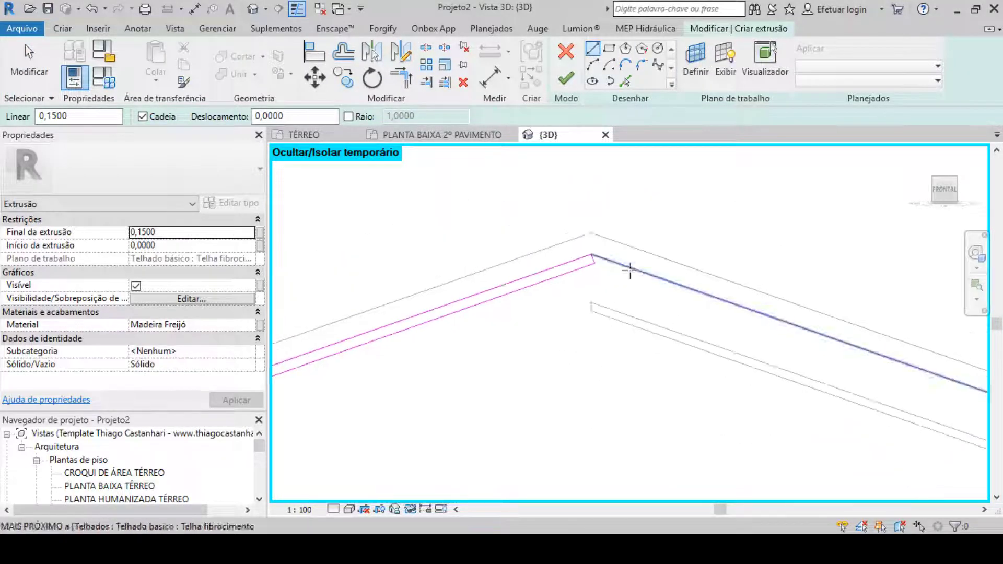
Draw a closing line along the left wall's inner face, trim both sloped lines to it, and finish the extrusion sketch.
middle_click_drag(562, 345, 858, 228)
middle_click_drag(472, 335, 786, 267)
scroll(659, 287, "up", 6)
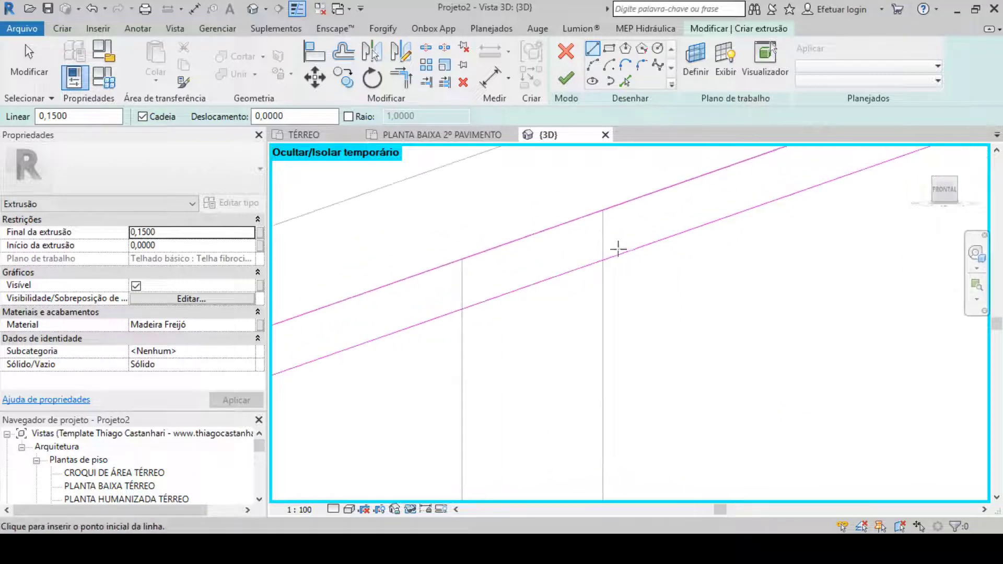
left_click(604, 257)
left_click(603, 222)
key("t")
key("r")
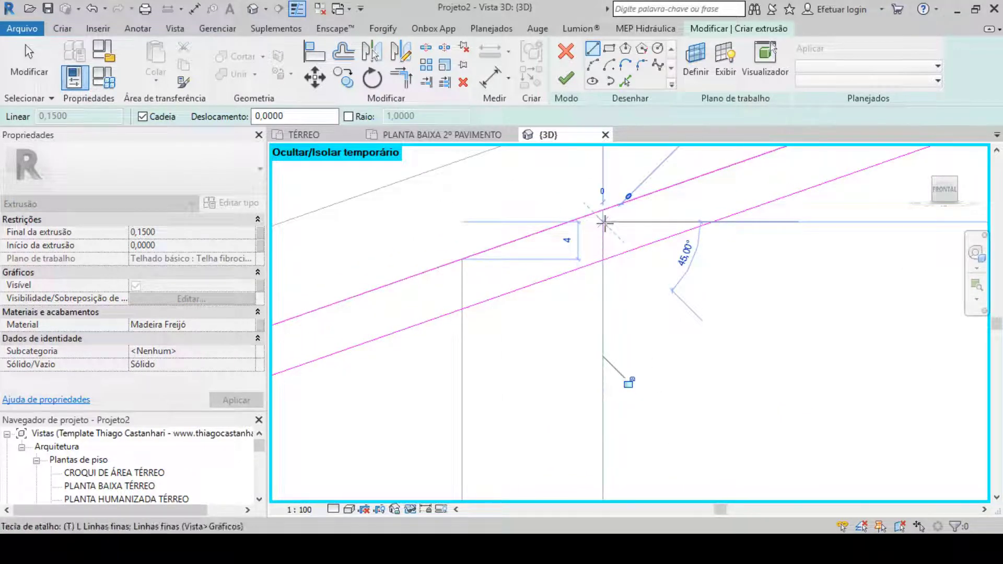
left_click(604, 231)
left_click(607, 209)
left_click(603, 222)
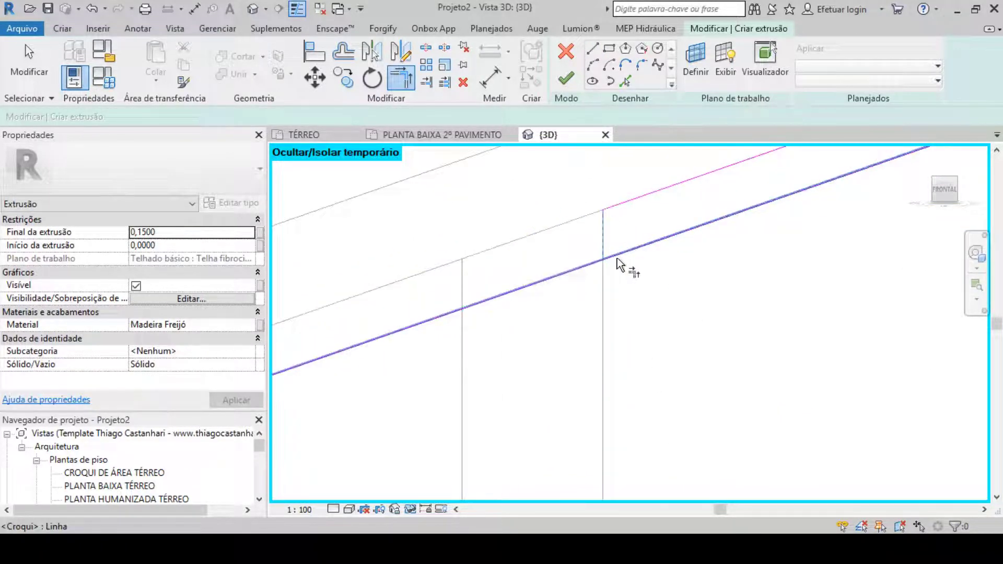
left_click(617, 255)
scroll(596, 252, "down", 2)
scroll(594, 252, "down", 7)
key("Escape")
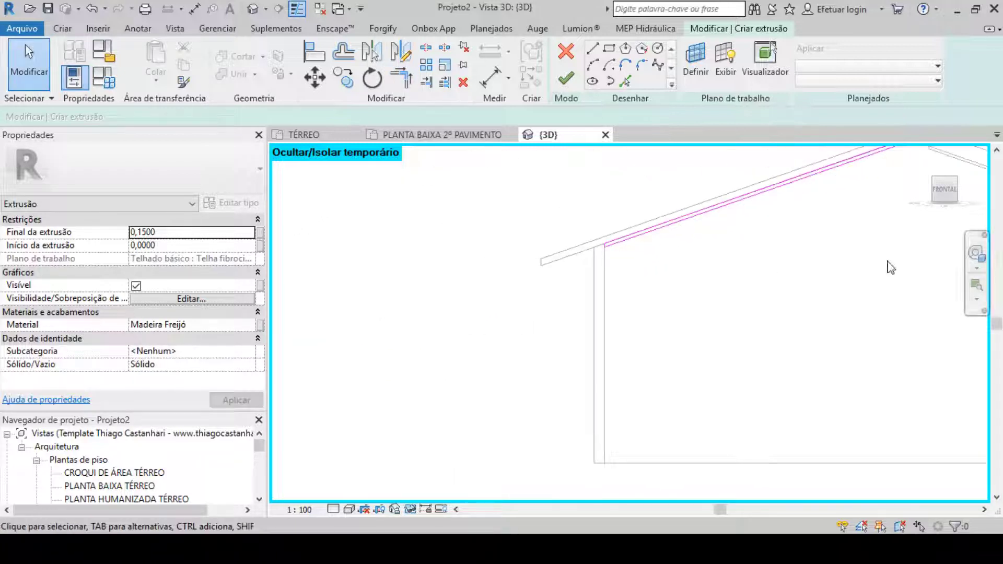
middle_click_drag(909, 213, 730, 258)
left_click(564, 80)
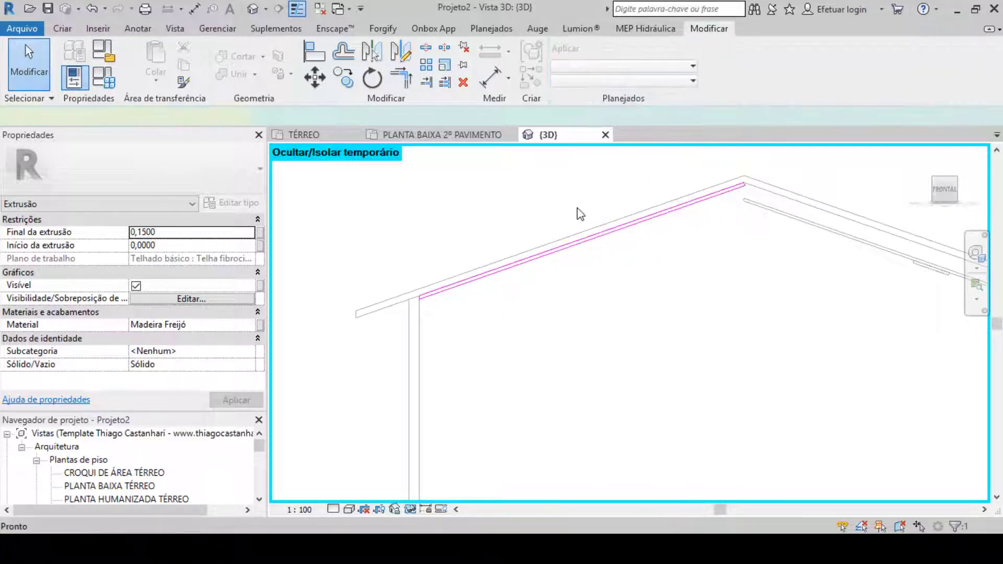
In the top view, stretch the ceiling extrusion along the roof to about 9.60 m, with its front end on the work plane.
mouse_move(578, 215)
middle_mouse_down("shift")
mouse_move(651, 333)
mouse_move(656, 250)
middle_mouse_up("shift")
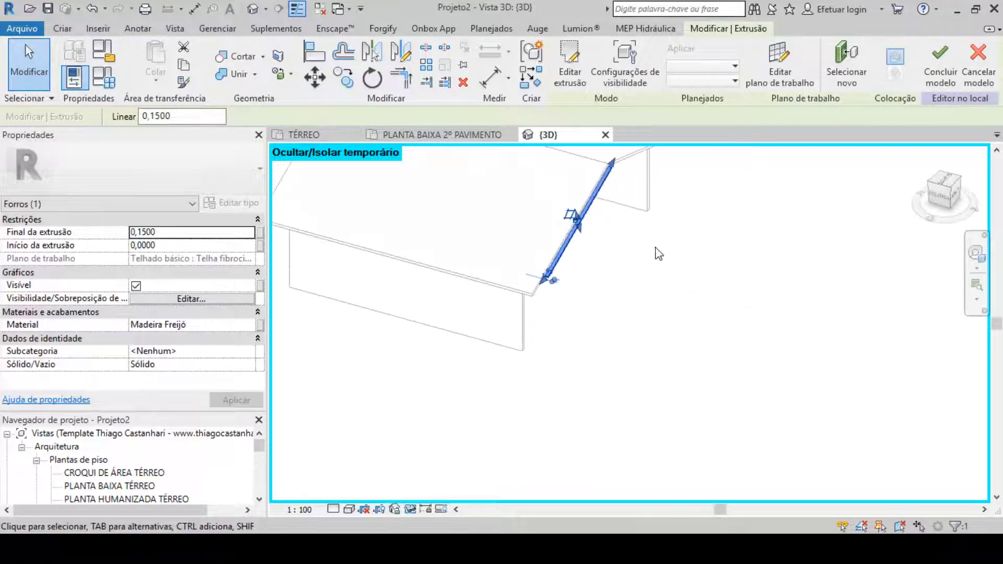
left_click(946, 193)
left_click(640, 276)
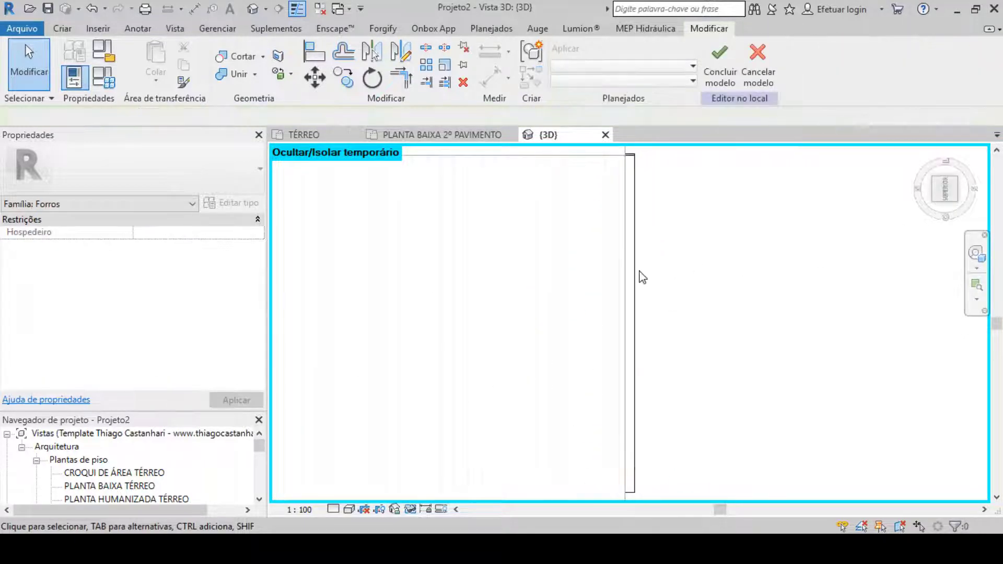
left_click(632, 321)
left_click_drag(633, 322, 451, 340)
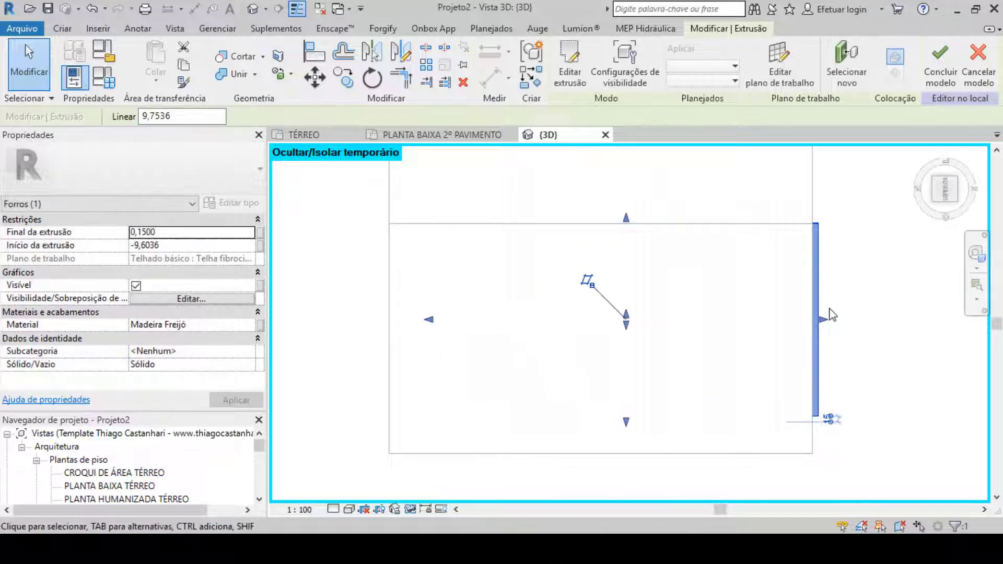
scroll(820, 316, "up", 4)
left_click_drag(811, 337, 792, 341)
Inspect the extruded ceiling from below and finish the in-place model.
middle_click_drag(817, 349, 806, 230, "shift")
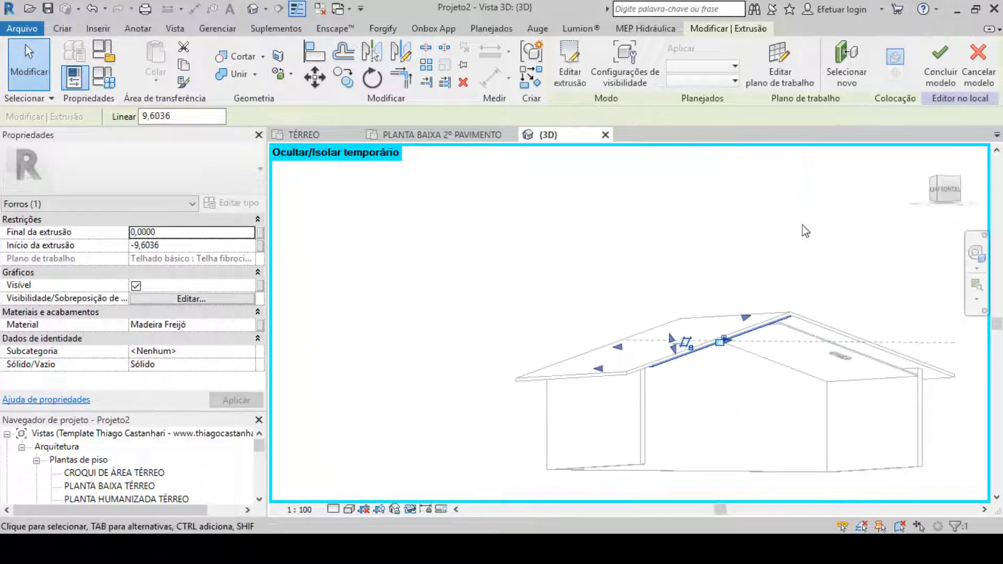
left_click(806, 231)
middle_click_drag(837, 376, 779, 361)
middle_click_drag(779, 360, 747, 219, "shift")
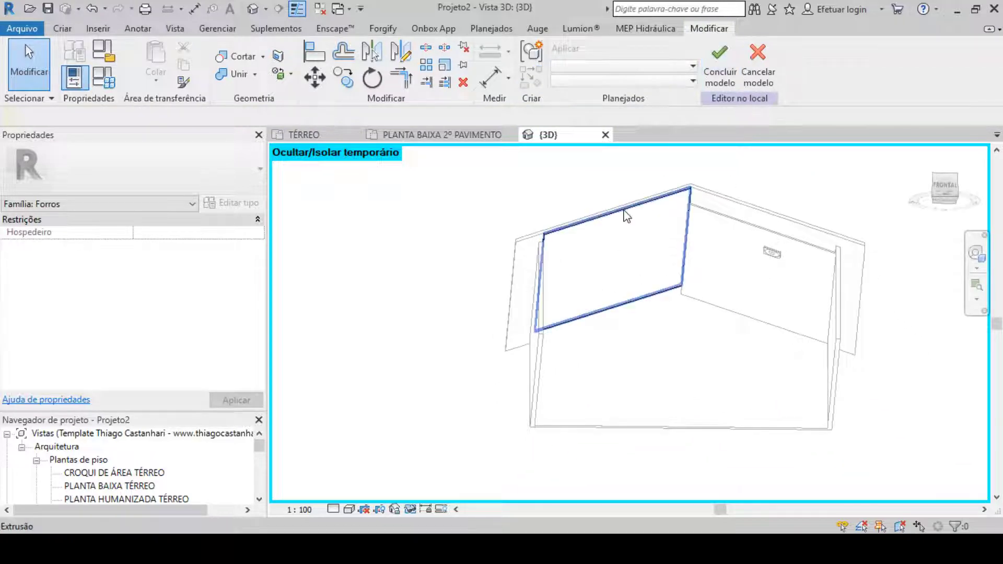
left_click(624, 210)
key("Escape")
left_click(717, 65)
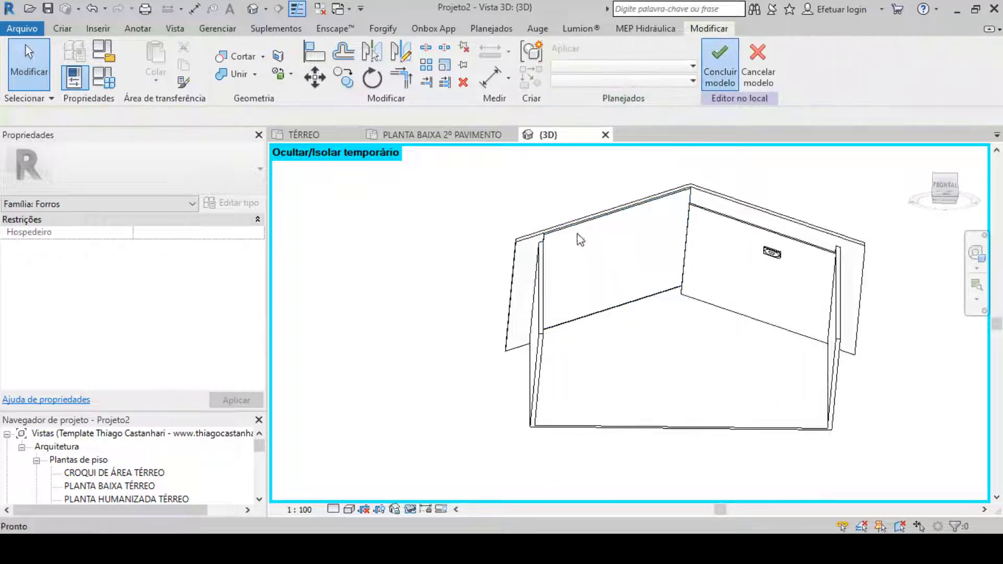
Try to place the Philips dayzone-square luminaire on the underside of the in-place ceiling, and cancel the placement.
middle_click_drag(478, 315, 443, 490, "shift")
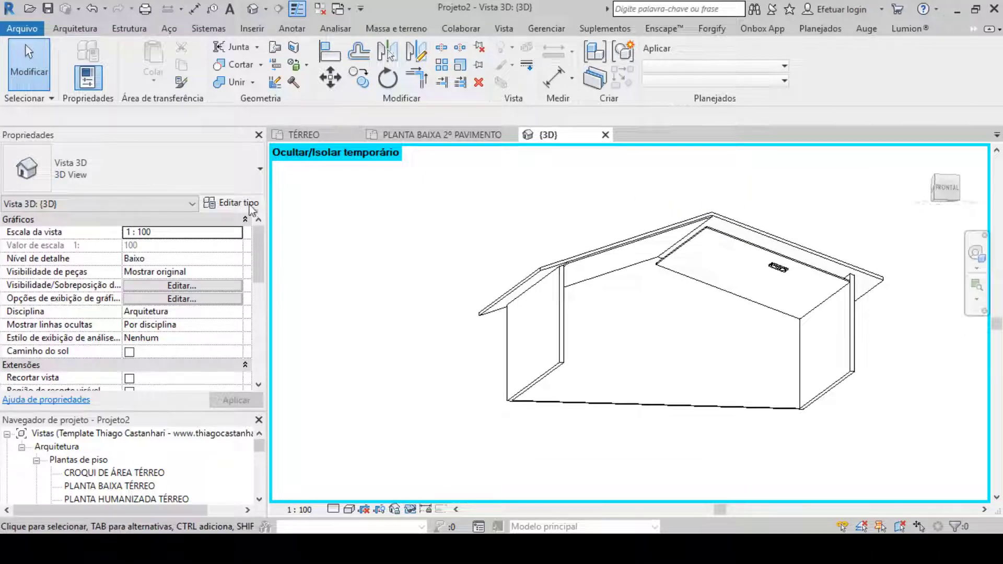
middle_click_drag(344, 264, 440, 267, "shift")
left_click(75, 28)
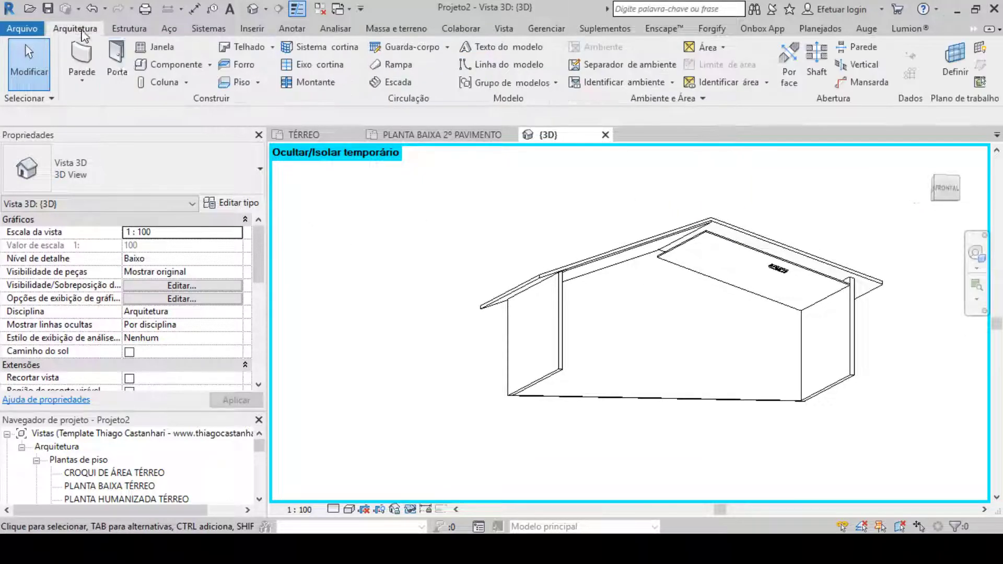
left_click(157, 64)
middle_click_drag(545, 280, 625, 239, "shift")
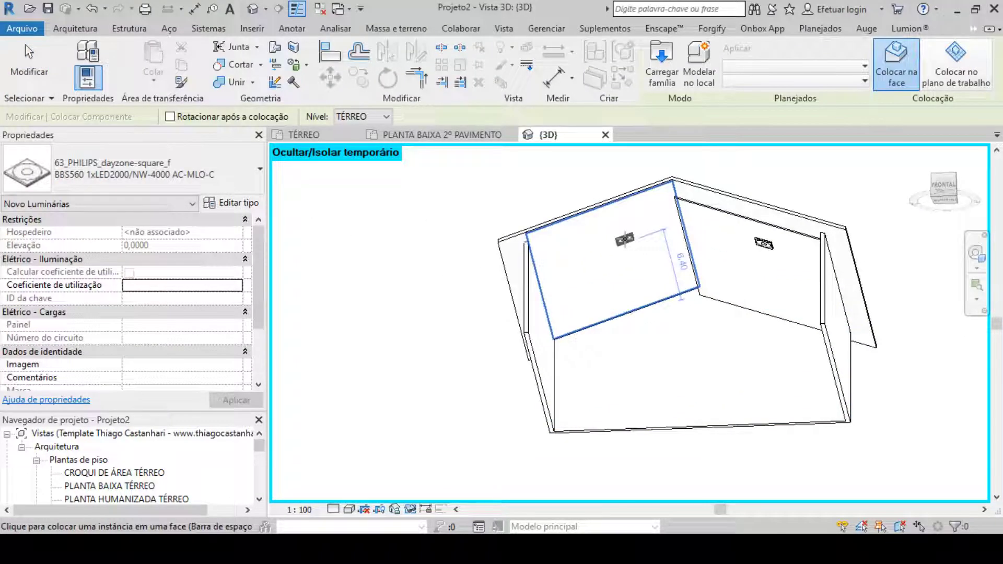
left_click(625, 239)
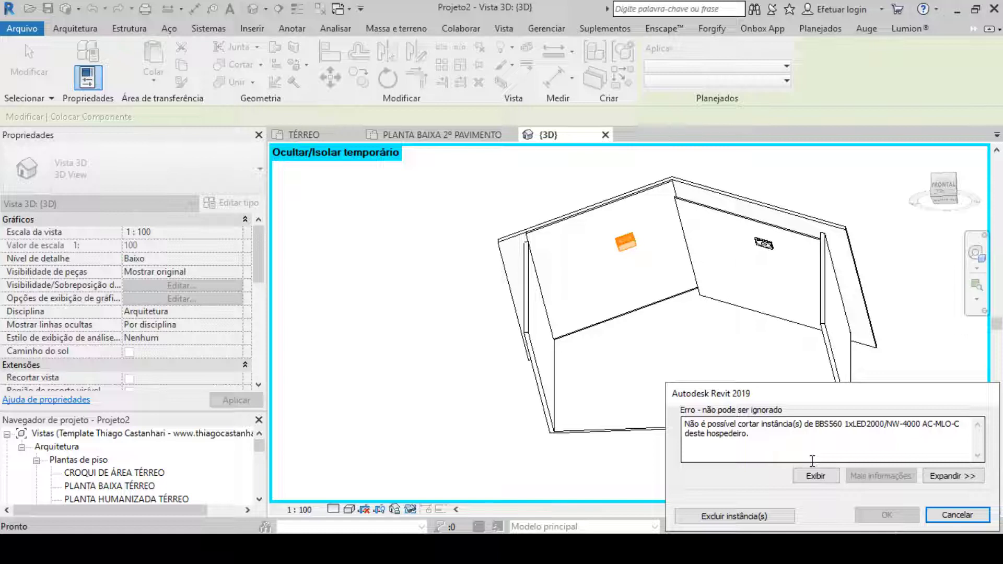
left_click(956, 516)
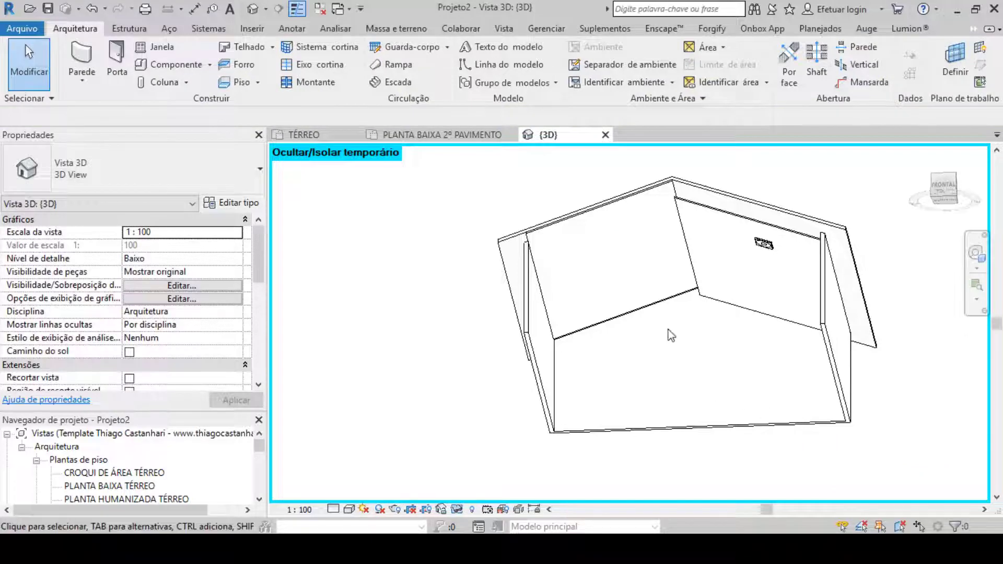
Open the in-place ceiling for editing in the front view and enter its extrusion's profile sketch.
mouse_move(669, 321)
middle_mouse_down("shift")
mouse_move(688, 383)
mouse_move(666, 313)
middle_mouse_up("shift")
scroll(657, 285, "up", 2)
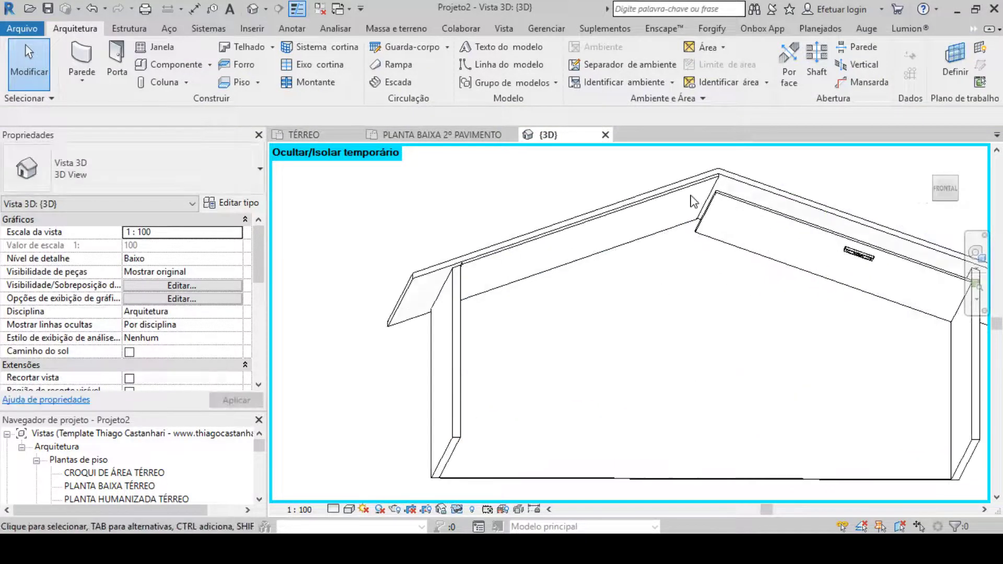
scroll(691, 200, "up", 1)
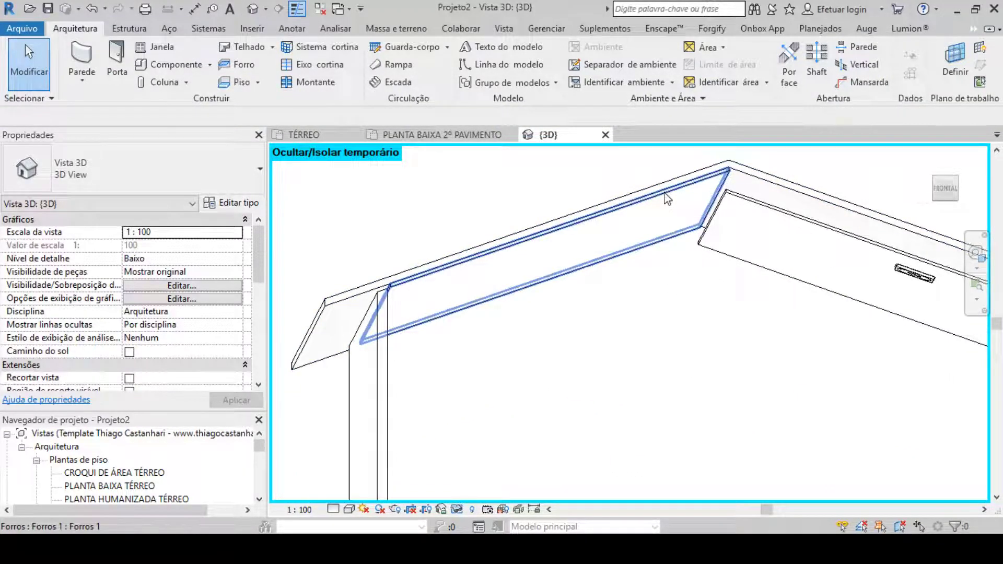
middle_click_drag(666, 198, 639, 332, "shift")
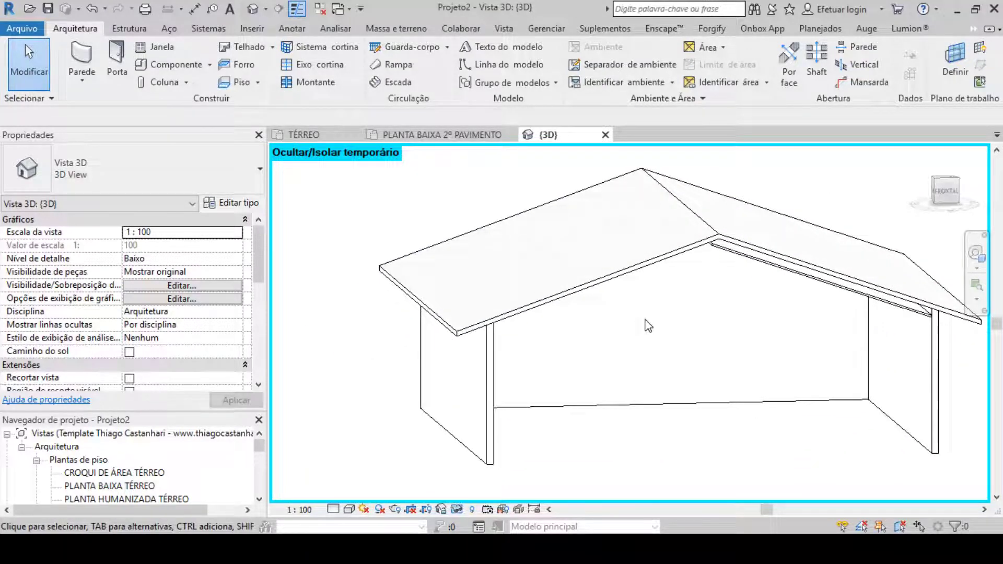
scroll(648, 325, "up", 3)
left_click(637, 293)
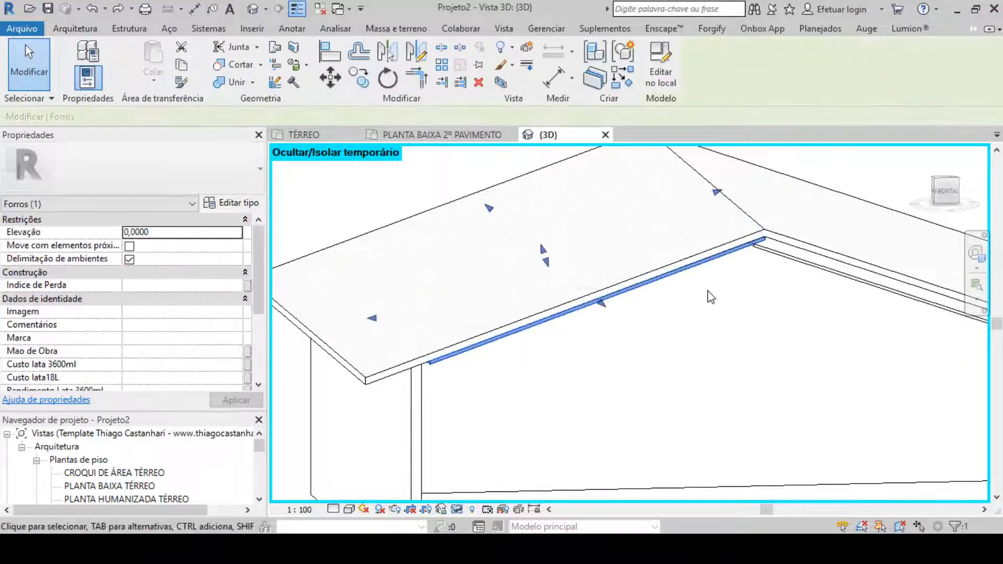
left_click(940, 199)
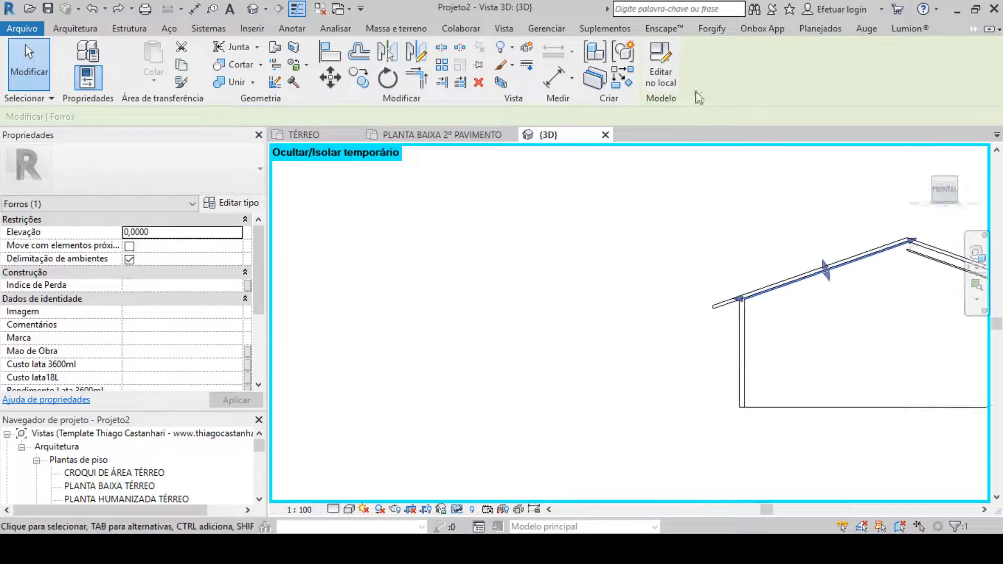
left_click(674, 89)
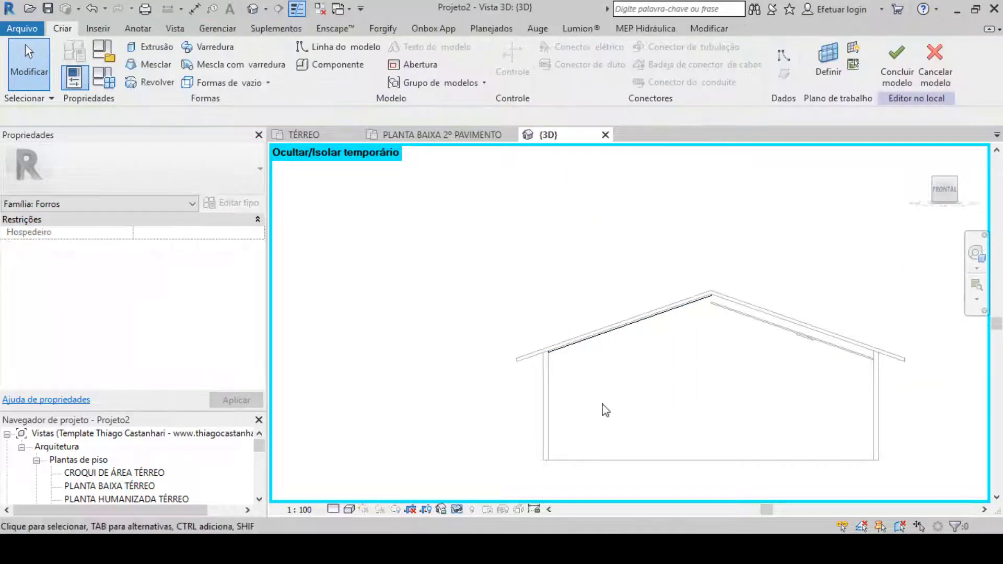
left_click(630, 333)
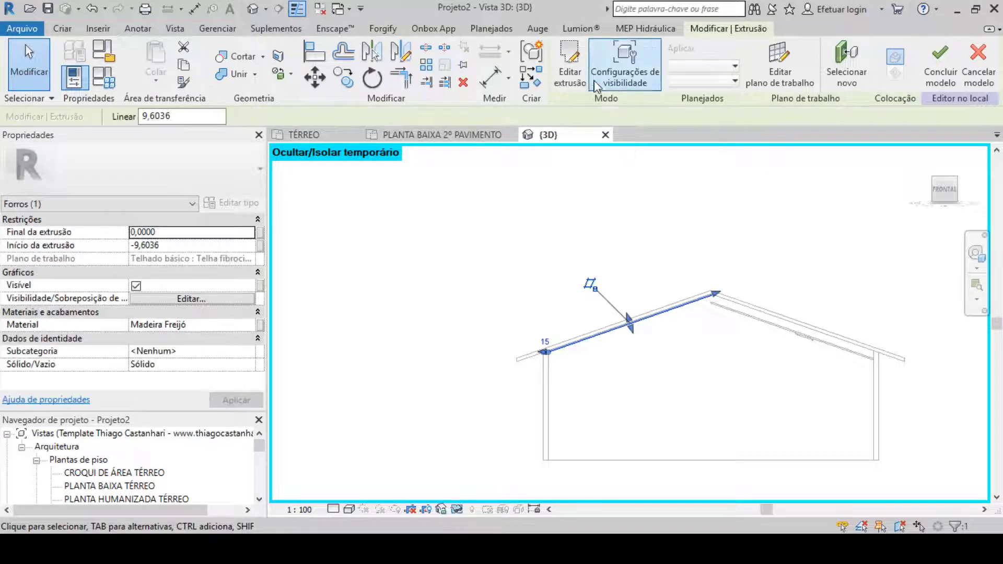
scroll(643, 302, "up", 5)
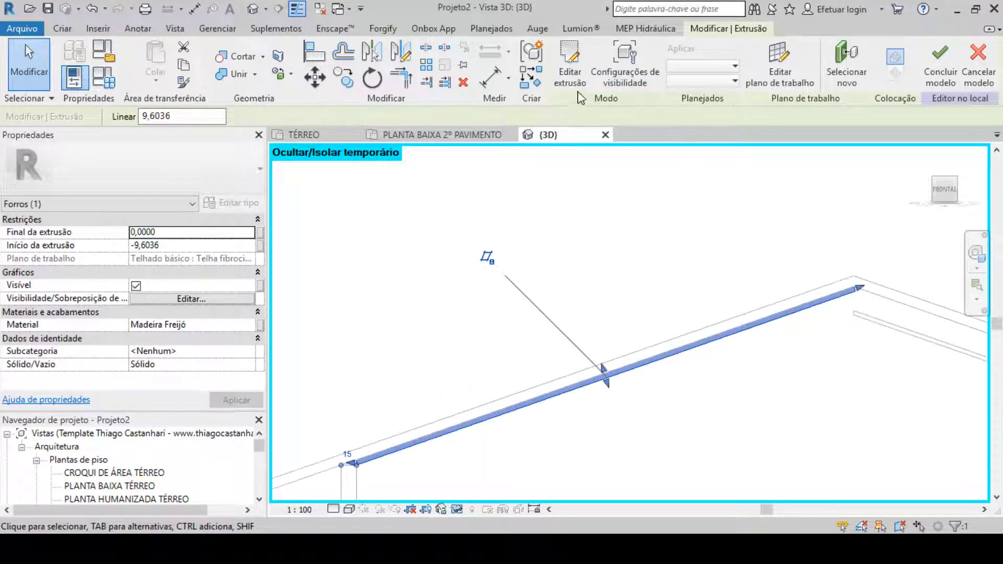
left_click(570, 66)
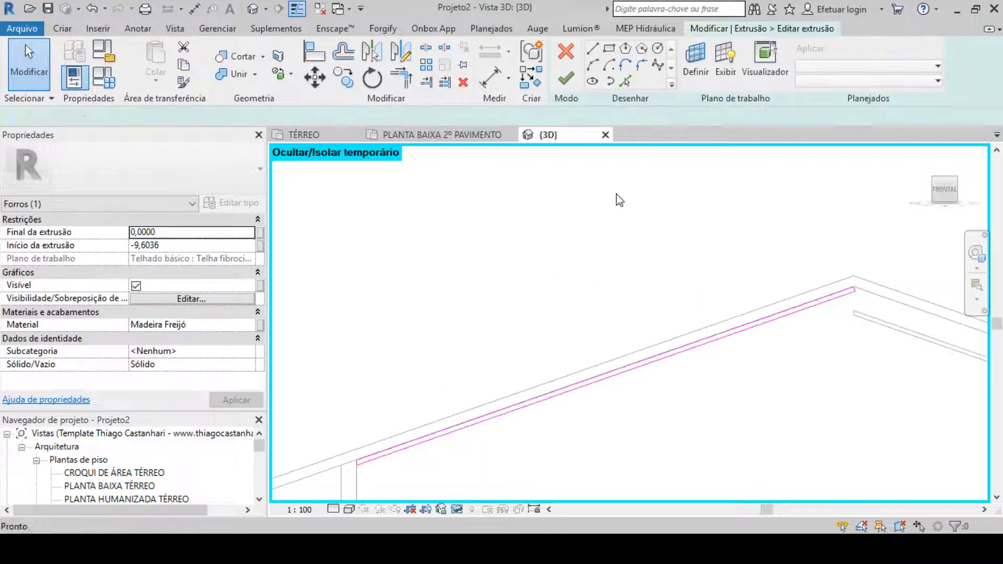
Replace the profile's straight lower edge with a downward-bulging arc of about 3.61 m radius from wall to ridge, and finish the sketch.
left_click(594, 64)
left_click(357, 380)
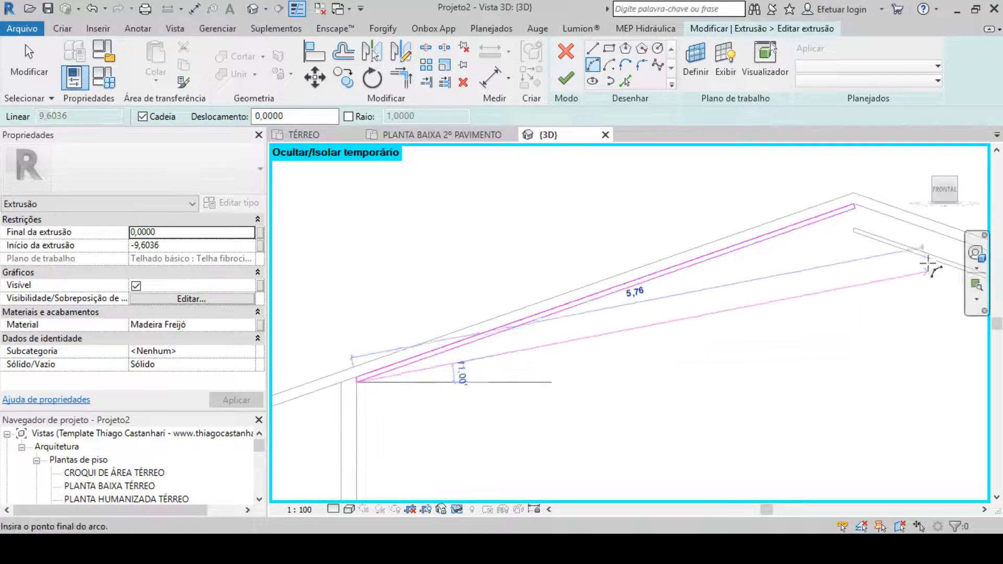
left_click(855, 206)
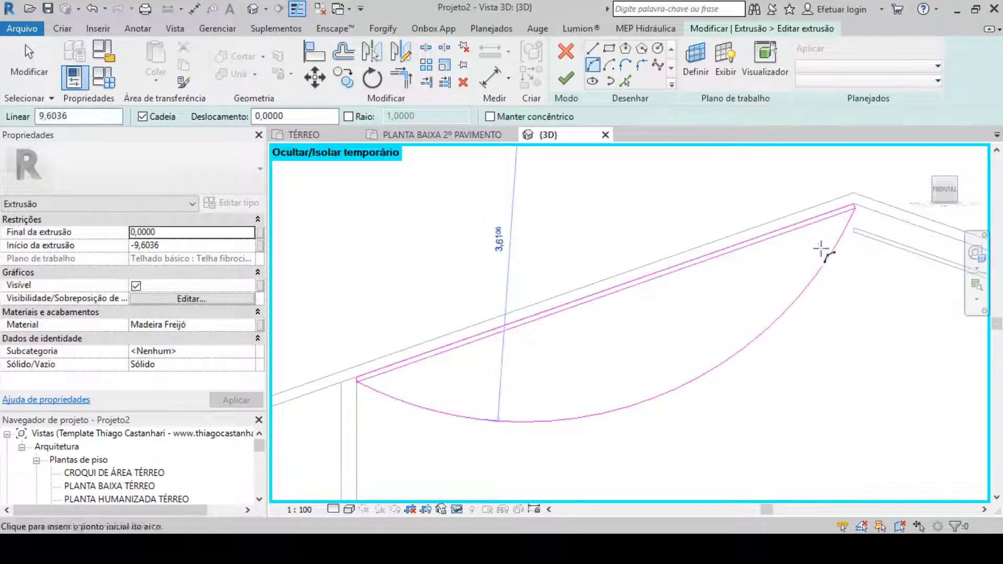
left_click(821, 250)
key("Escape")
key("Escape")
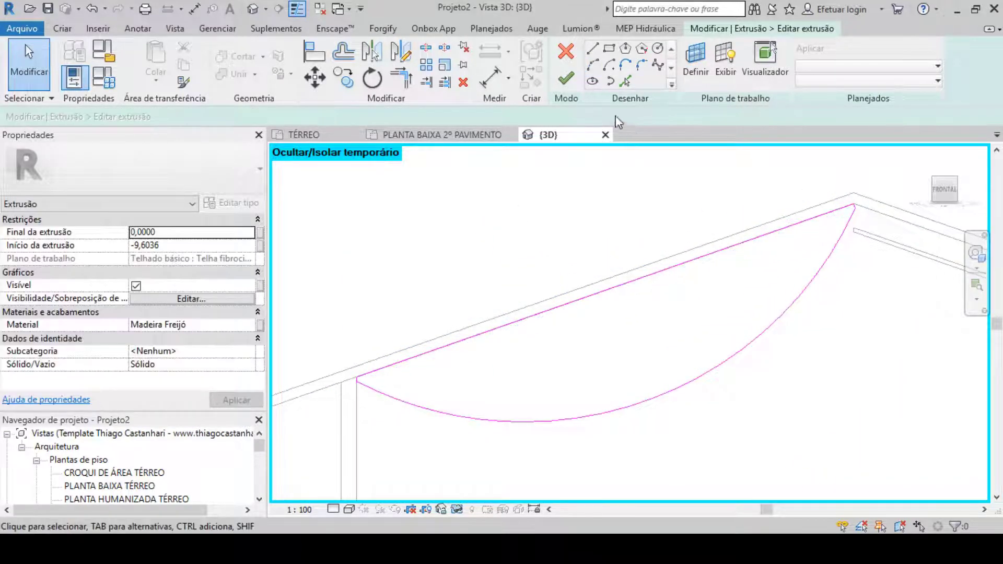
left_click(574, 84)
mouse_move(490, 185)
middle_mouse_down("shift")
mouse_move(620, 302)
mouse_move(625, 197)
mouse_move(549, 246)
mouse_move(528, 296)
mouse_move(533, 359)
mouse_move(555, 368)
middle_mouse_up("shift")
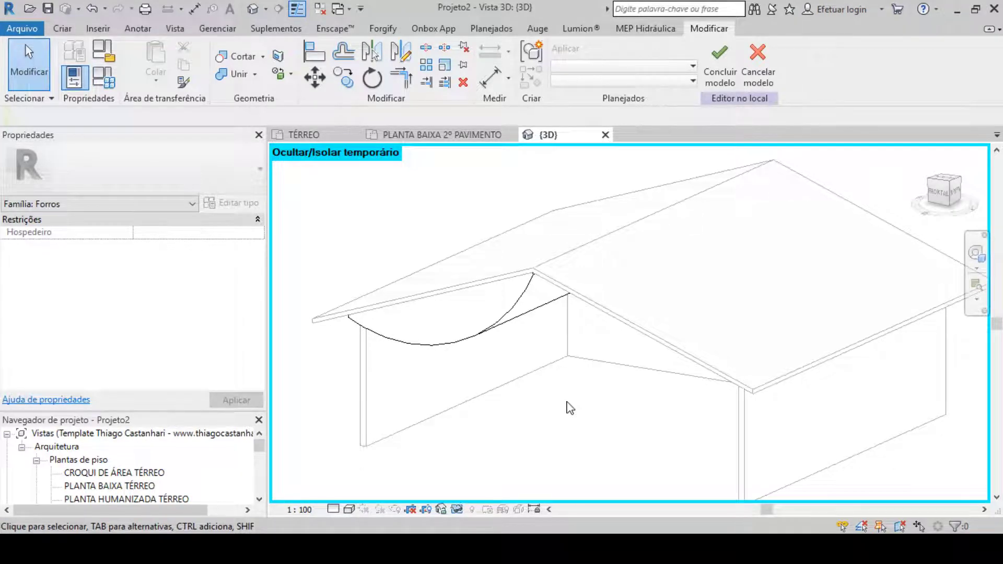
middle_click_drag(544, 410, 587, 357, "shift")
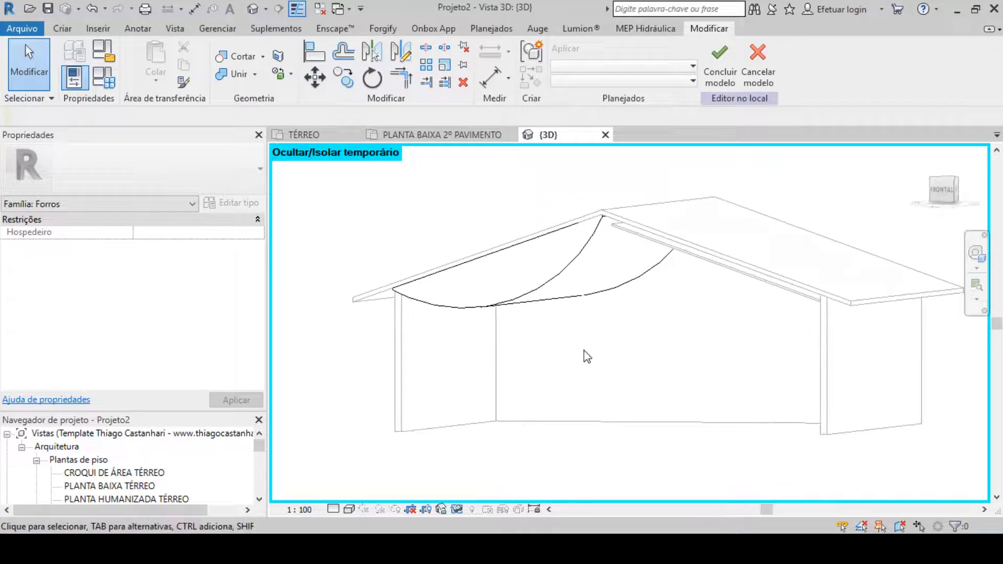